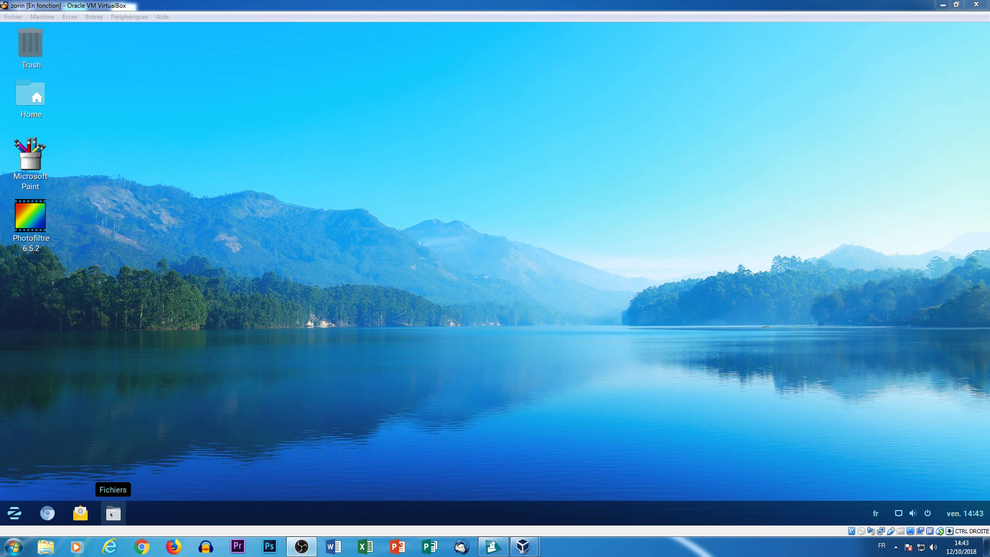
View the contents of the Dossier personnel folder and the Documents folder, closing each window after viewing.
{"action": "left_click", "coordinate": [14, 514]}
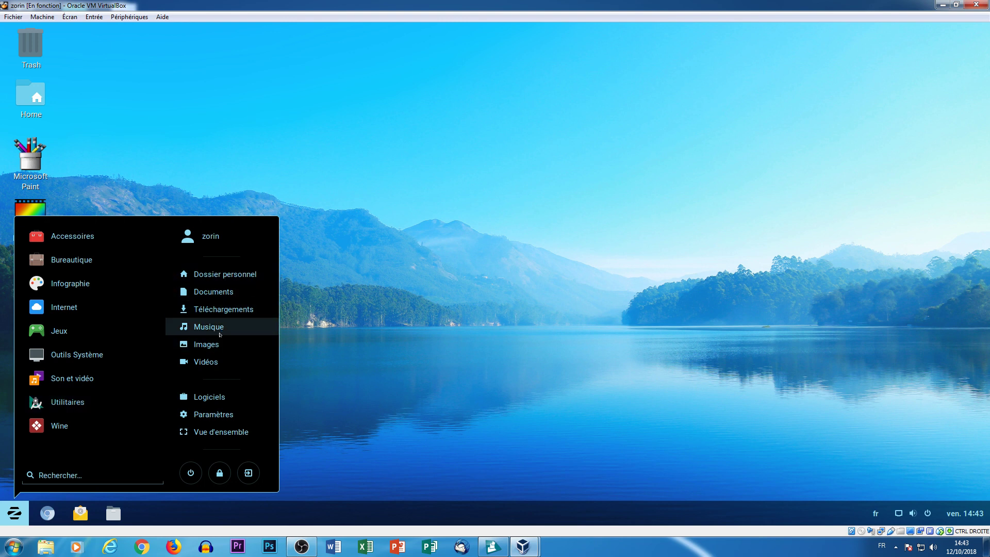
{"action": "left_click", "coordinate": [237, 273]}
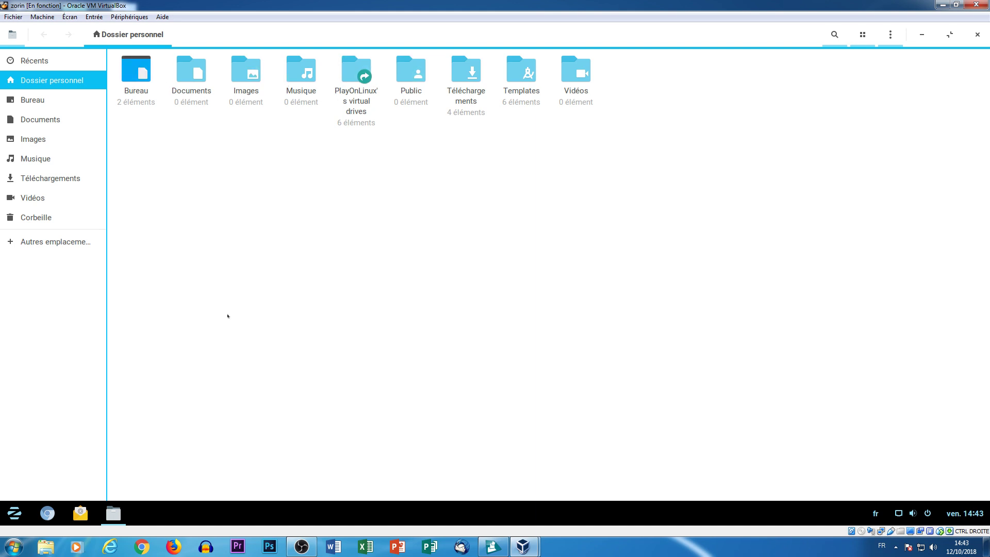
{"action": "left_click", "coordinate": [977, 35]}
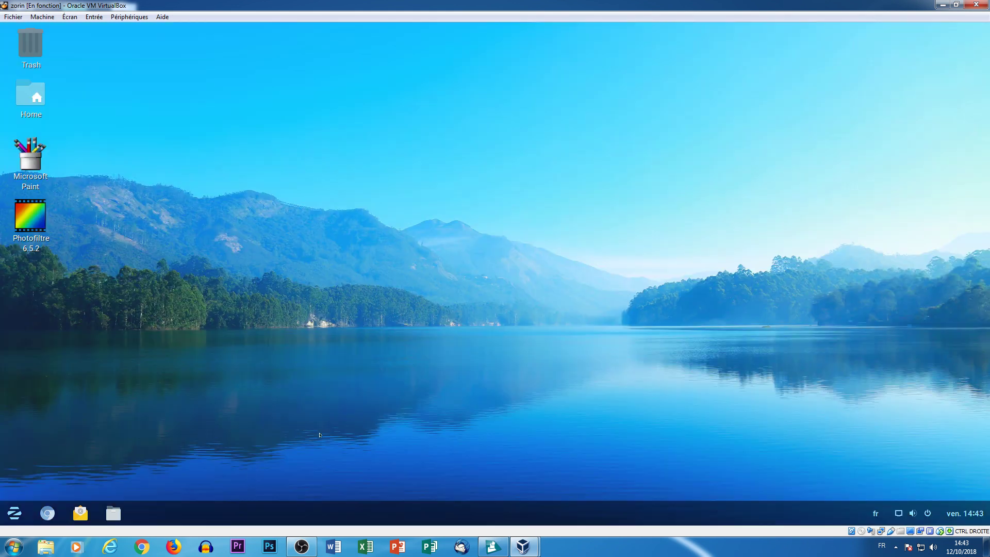
{"action": "left_click", "coordinate": [14, 513]}
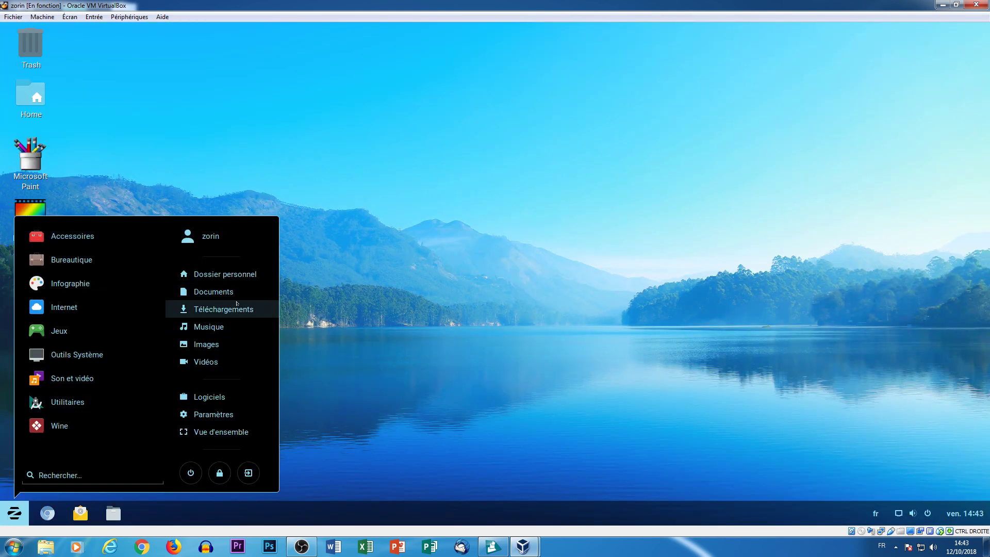
{"action": "left_click", "coordinate": [232, 292]}
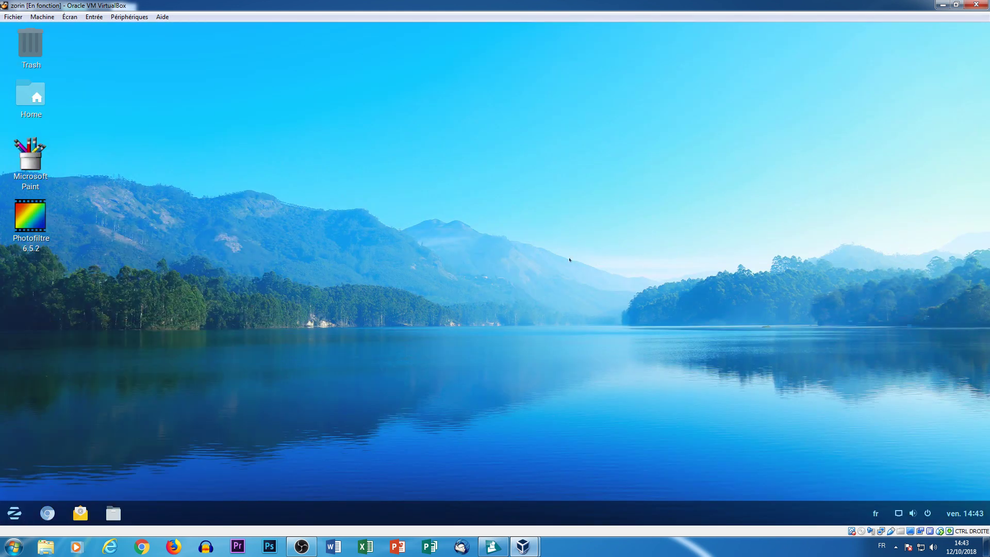
{"action": "left_click", "coordinate": [978, 35]}
Examine the installed applications in the Accessoires and Bureautique categories.
{"action": "left_click", "coordinate": [15, 514]}
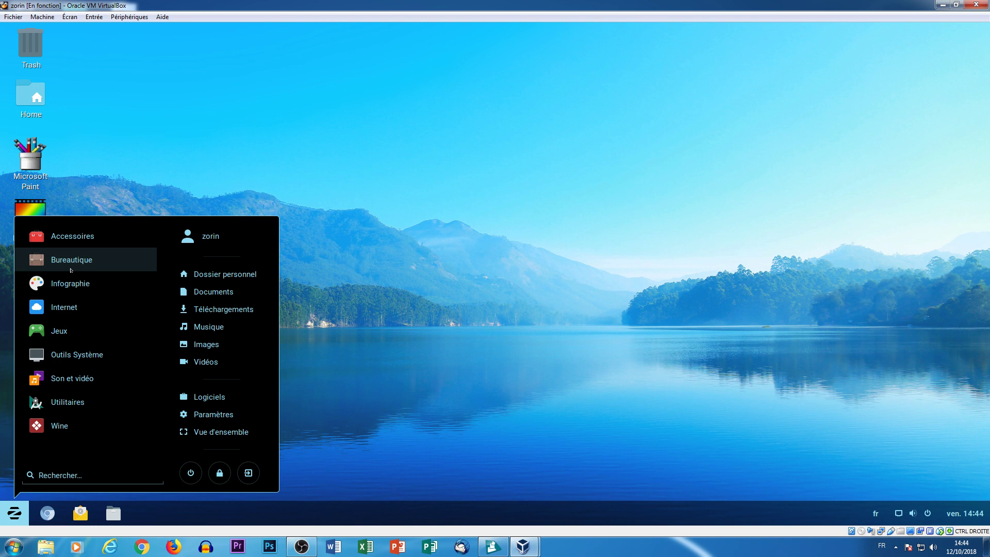
{"action": "left_click", "coordinate": [73, 236]}
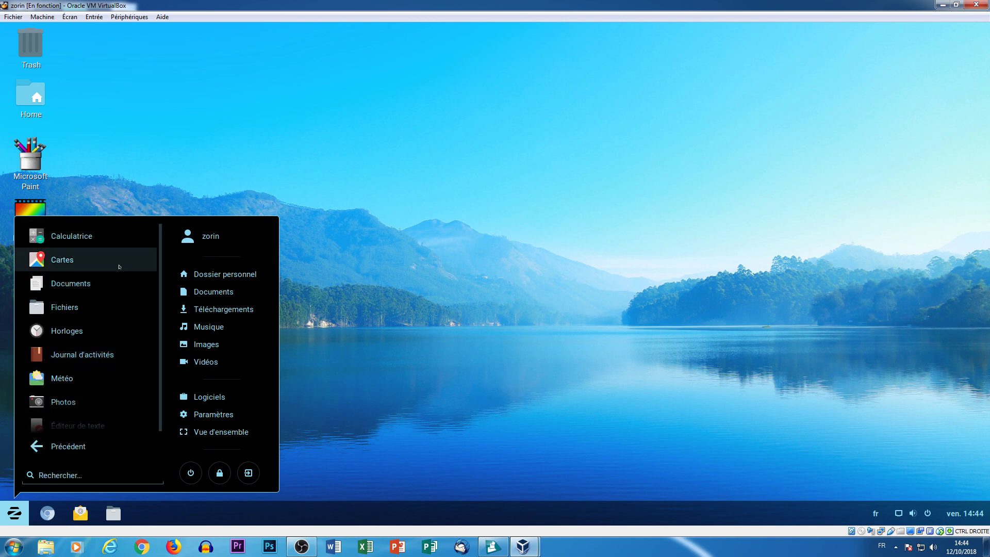
{"action": "scroll", "coordinate": [99, 331], "scroll_direction": "down", "scroll_amount": 1}
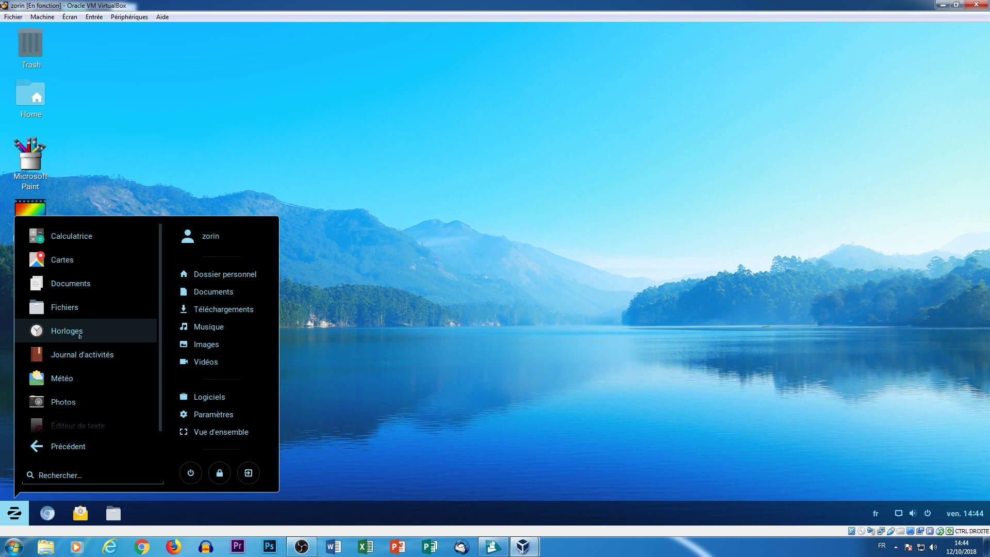
{"action": "left_click", "coordinate": [36, 452]}
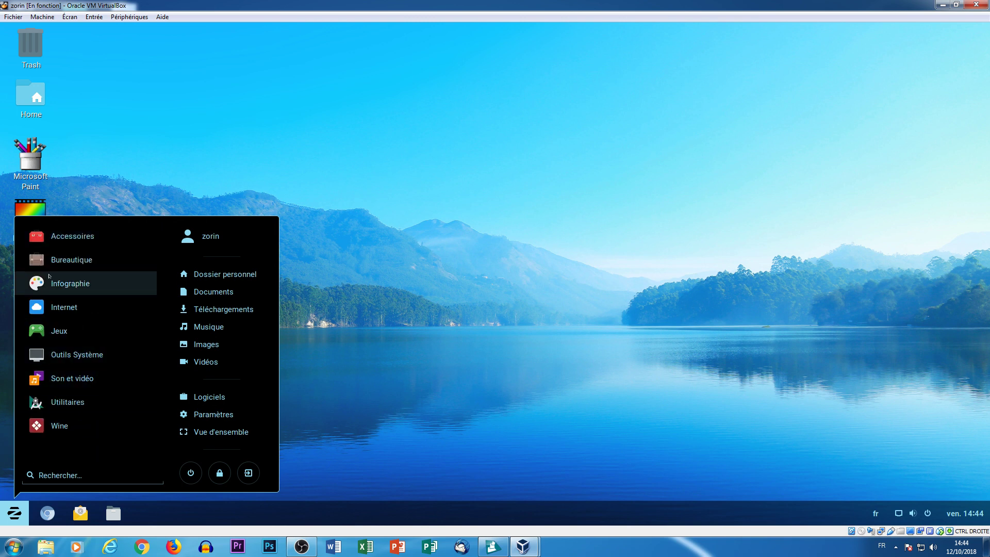
{"action": "left_click", "coordinate": [121, 262]}
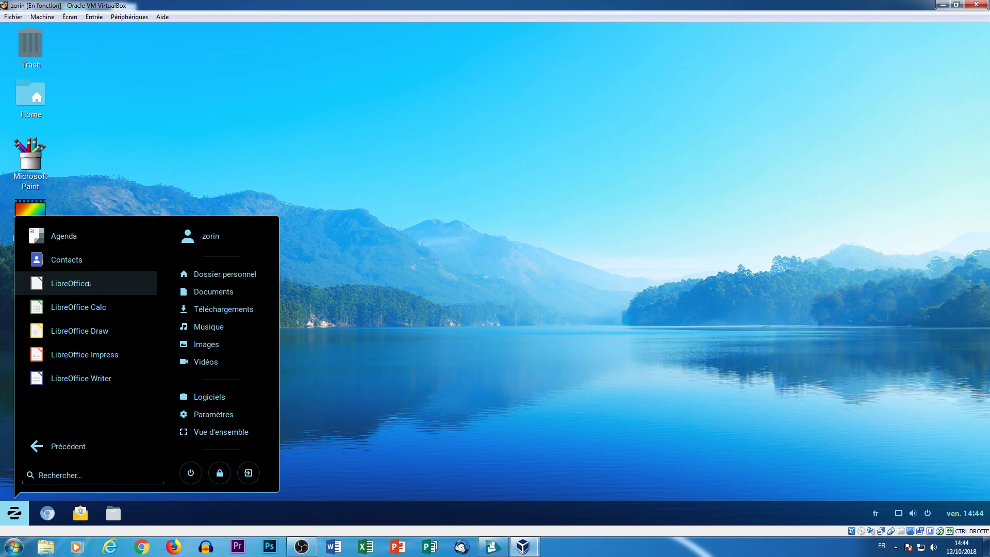
{"action": "left_click", "coordinate": [38, 454]}
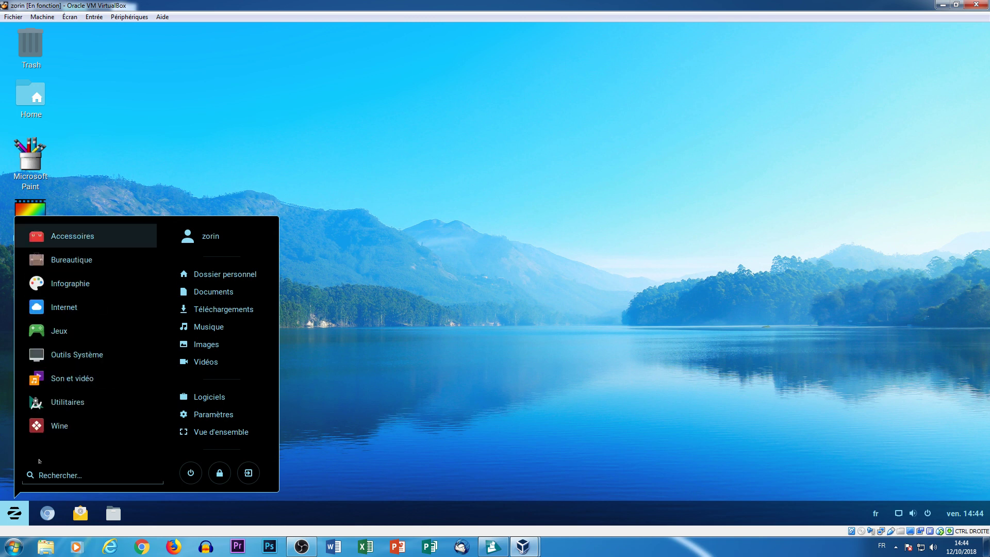
Examine the installed applications in the Infographie, Internet and Jeux categories.
{"action": "left_click", "coordinate": [74, 283]}
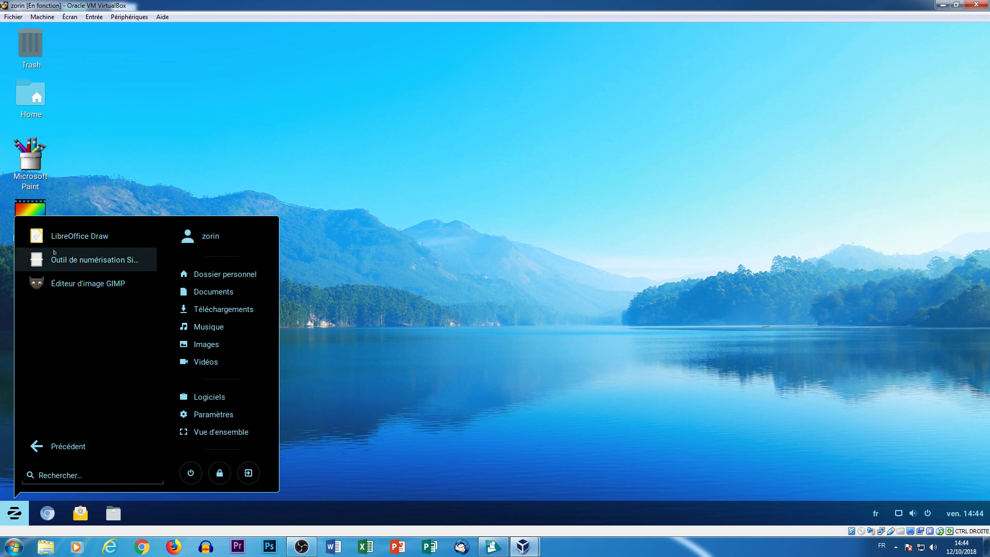
{"action": "left_click", "coordinate": [62, 447]}
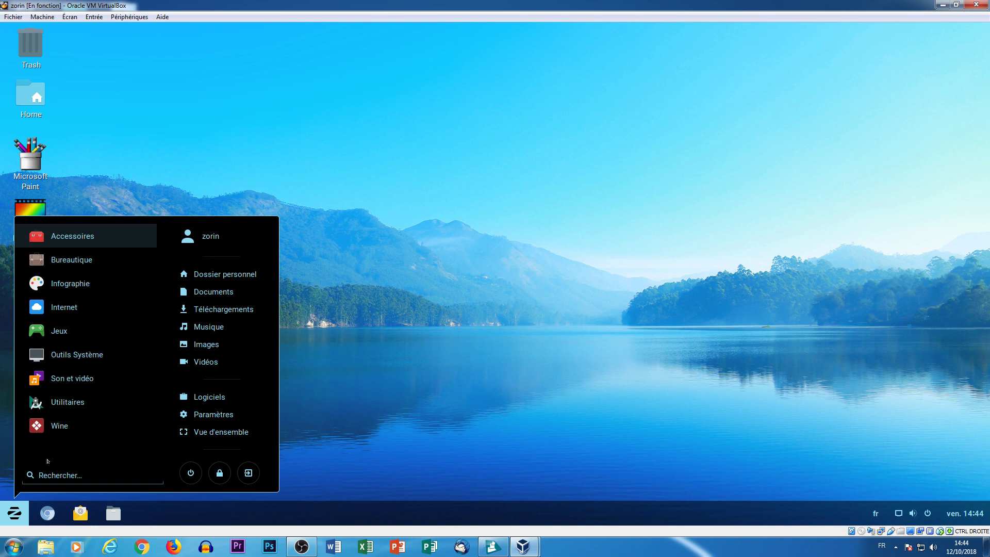
{"action": "left_click", "coordinate": [68, 306]}
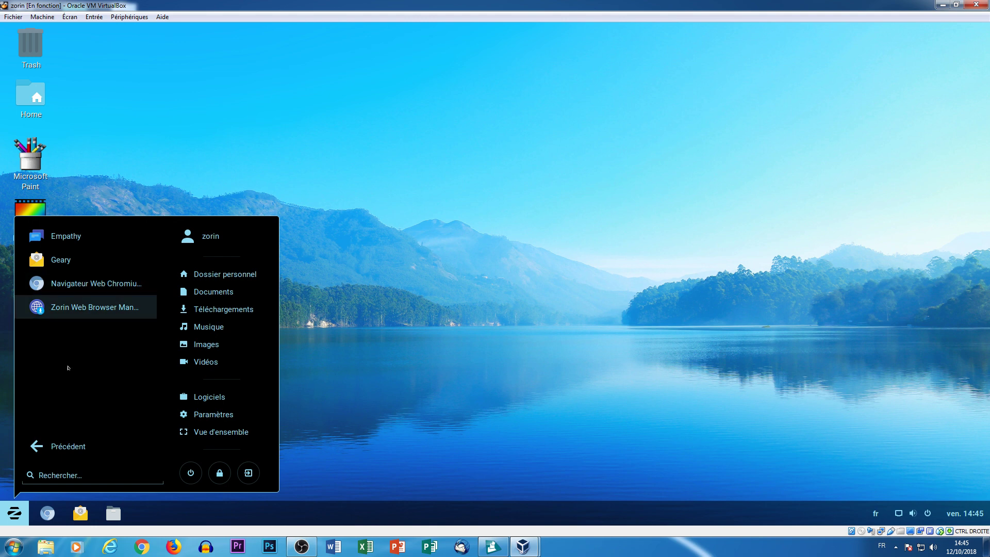
{"action": "left_click", "coordinate": [68, 449]}
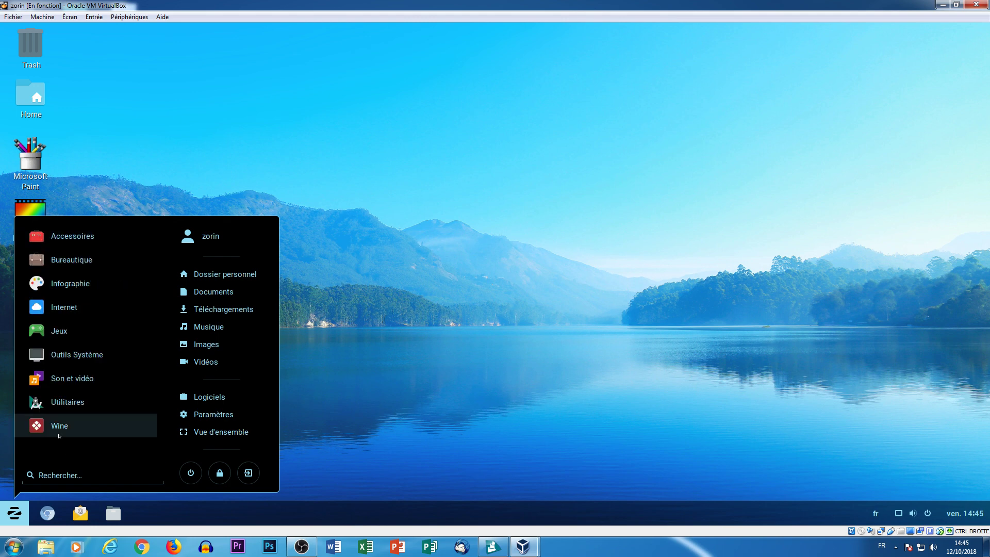
{"action": "left_click", "coordinate": [67, 331]}
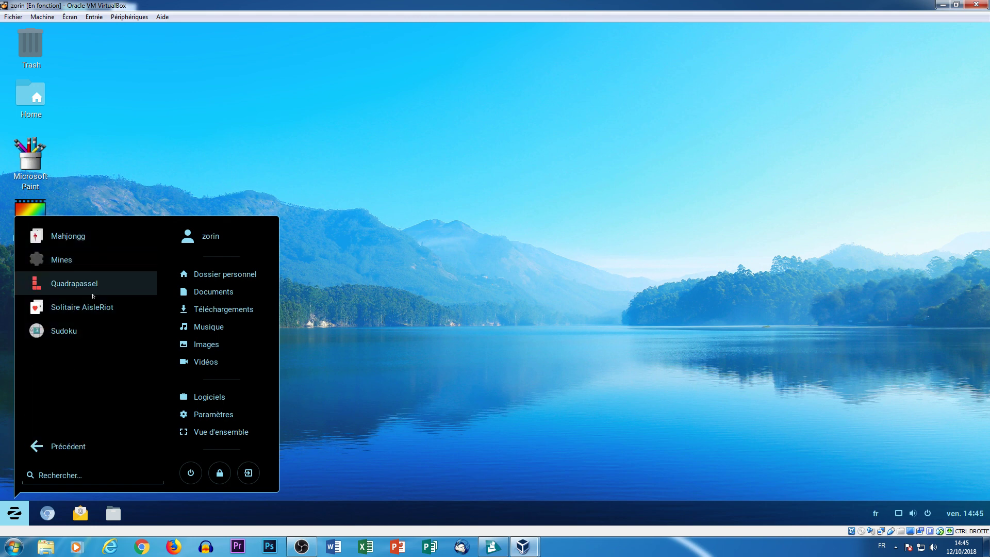
{"action": "left_click", "coordinate": [49, 443]}
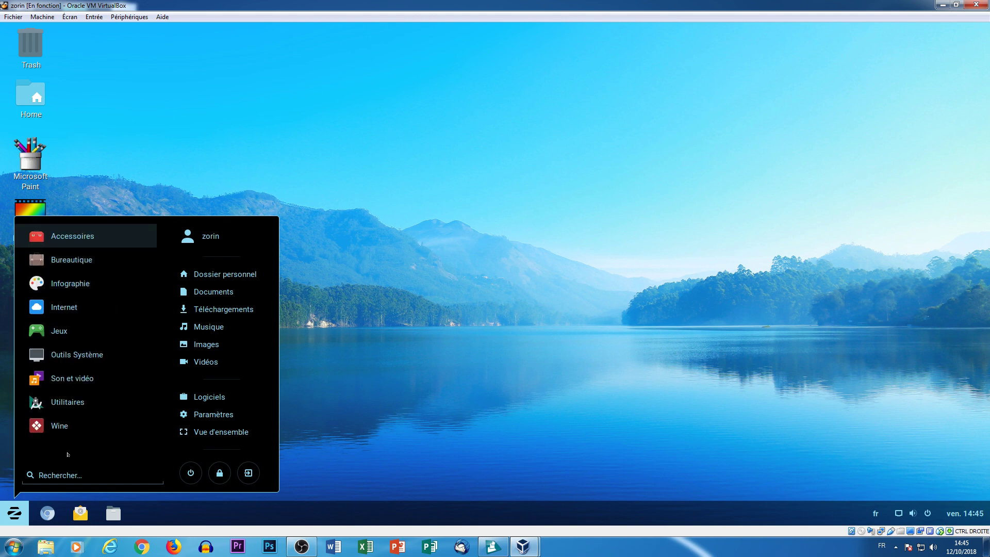
Examine the installed applications in the Outils Système and Son et vidéo categories.
{"action": "left_click", "coordinate": [86, 353]}
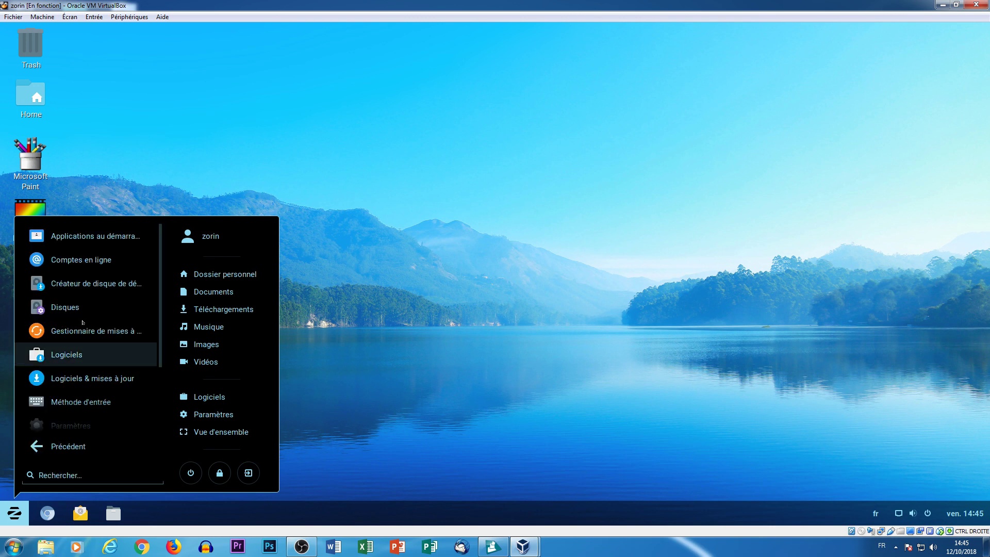
{"action": "scroll", "coordinate": [114, 375], "scroll_direction": "down", "scroll_amount": 3}
{"action": "scroll", "coordinate": [114, 375], "scroll_direction": "up", "scroll_amount": 3}
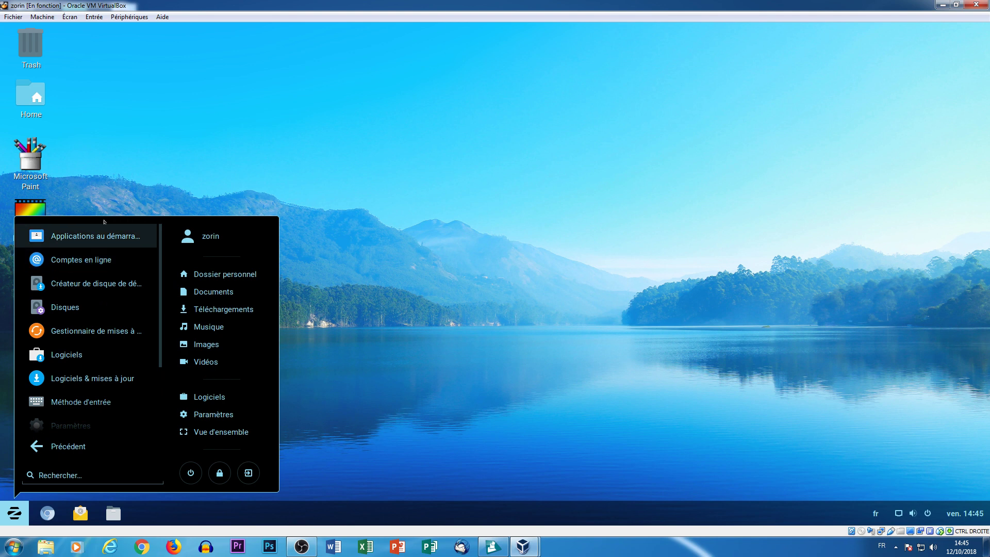
{"action": "left_click", "coordinate": [74, 446]}
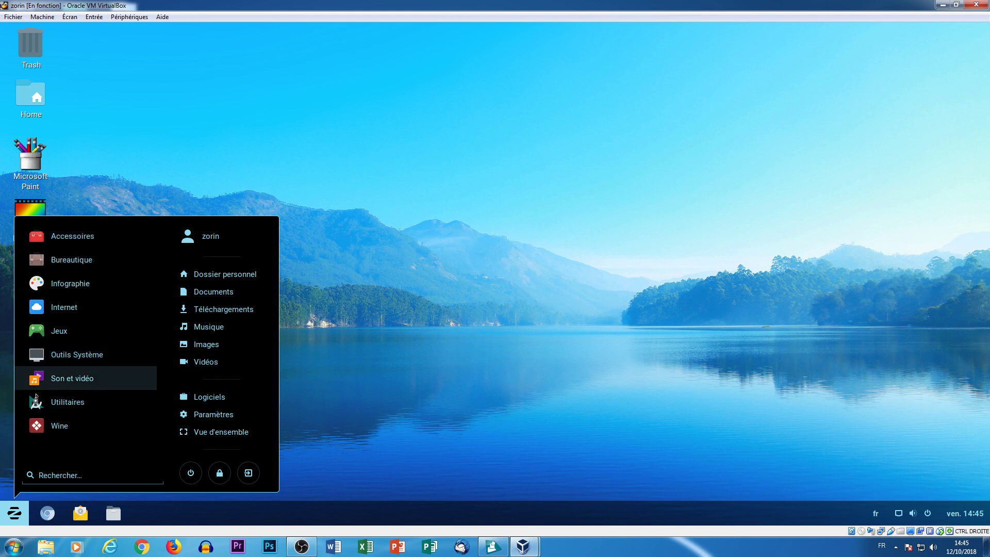
{"action": "left_click", "coordinate": [64, 382]}
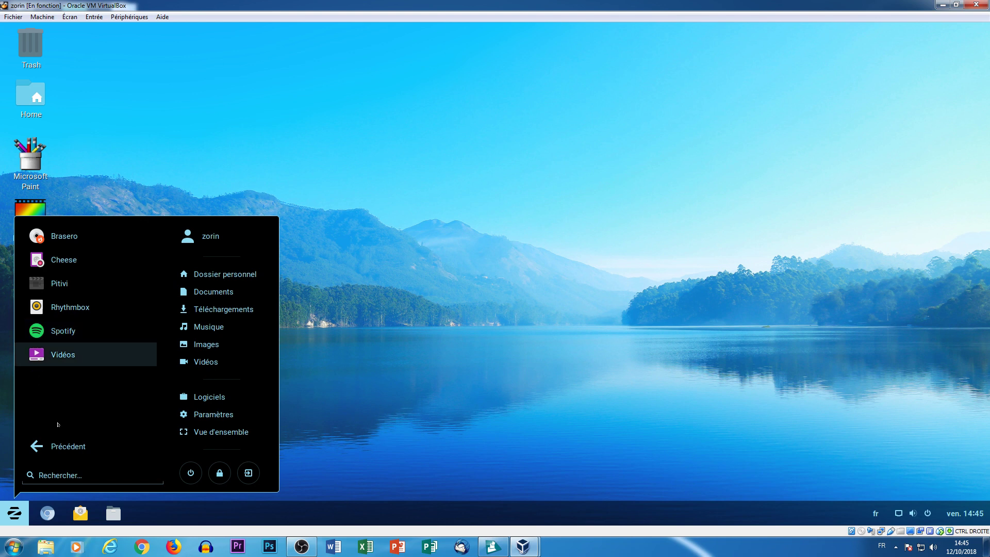
{"action": "left_click", "coordinate": [62, 447]}
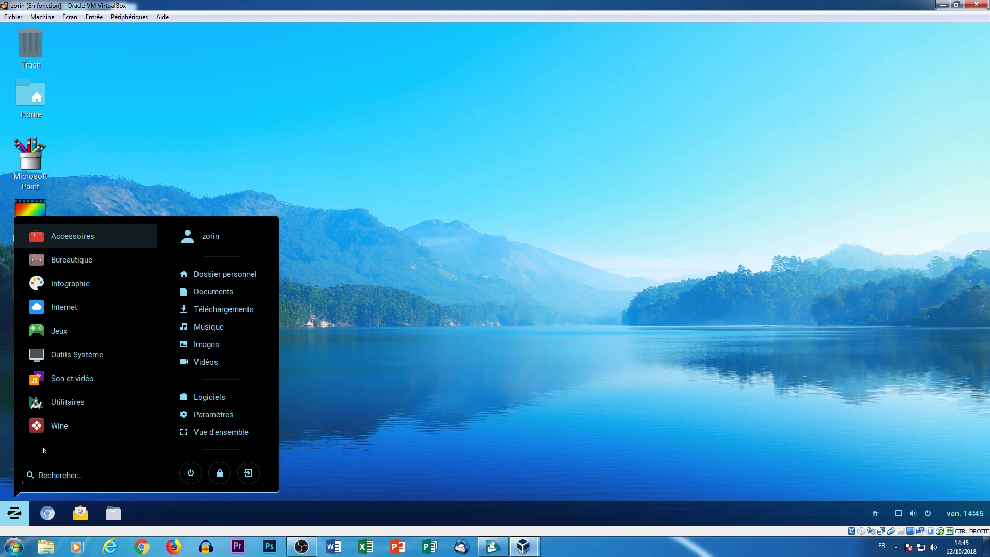
Examine the full list of programs under Utilitaires and the tools offered under Wine.
{"action": "left_click", "coordinate": [75, 405]}
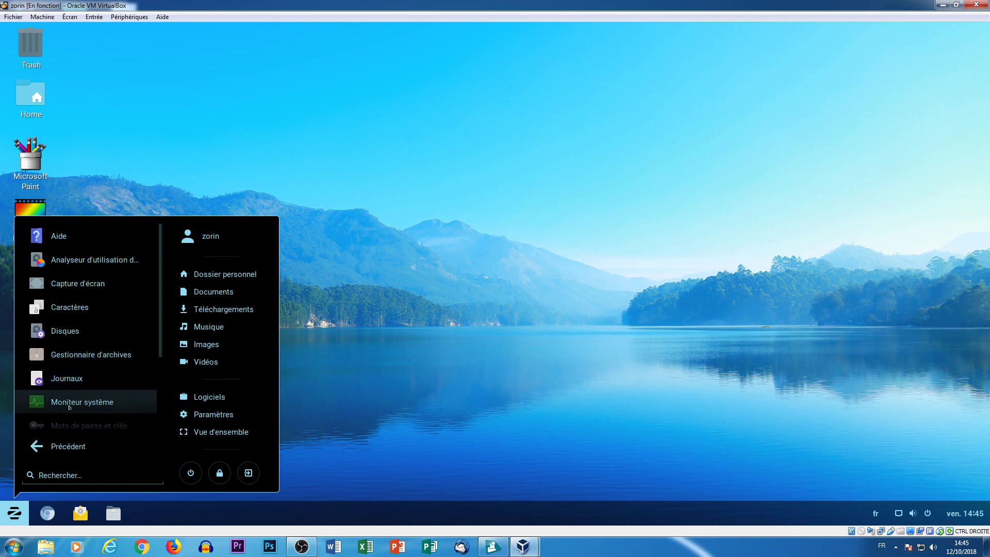
{"action": "scroll", "coordinate": [70, 407], "scroll_direction": "down", "scroll_amount": 3}
{"action": "scroll", "coordinate": [70, 407], "scroll_direction": "up", "scroll_amount": 3}
{"action": "scroll", "coordinate": [87, 338], "scroll_direction": "down", "scroll_amount": 4}
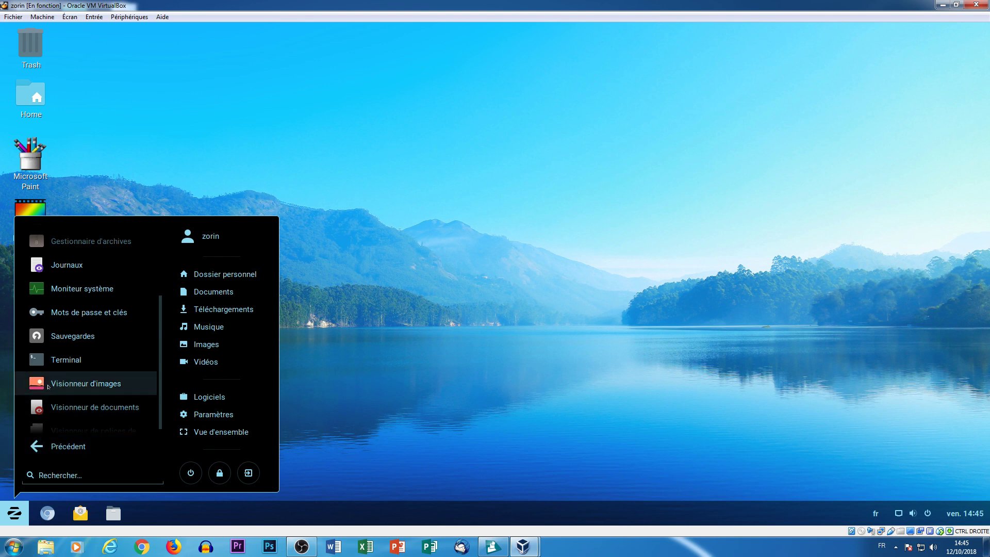
{"action": "left_click", "coordinate": [32, 438]}
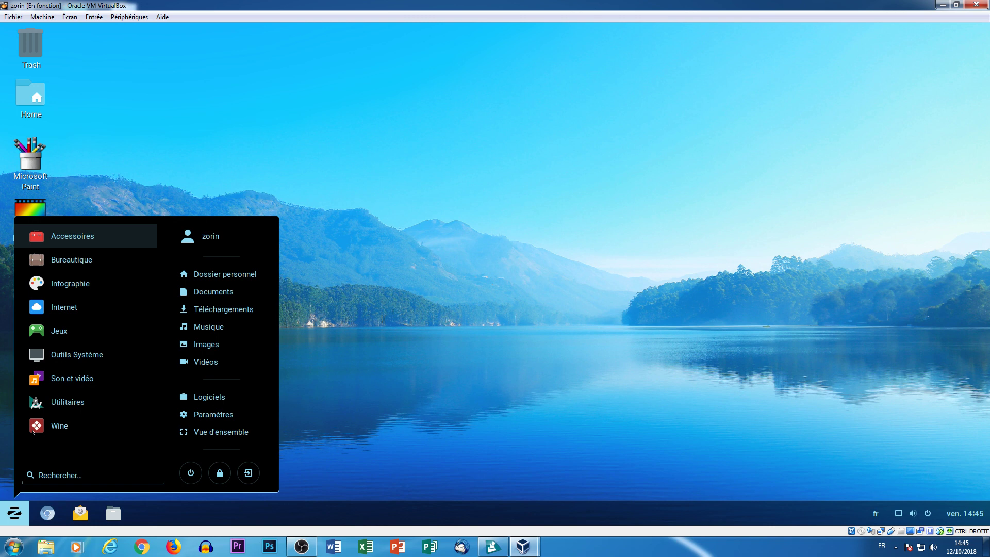
{"action": "left_click", "coordinate": [69, 427]}
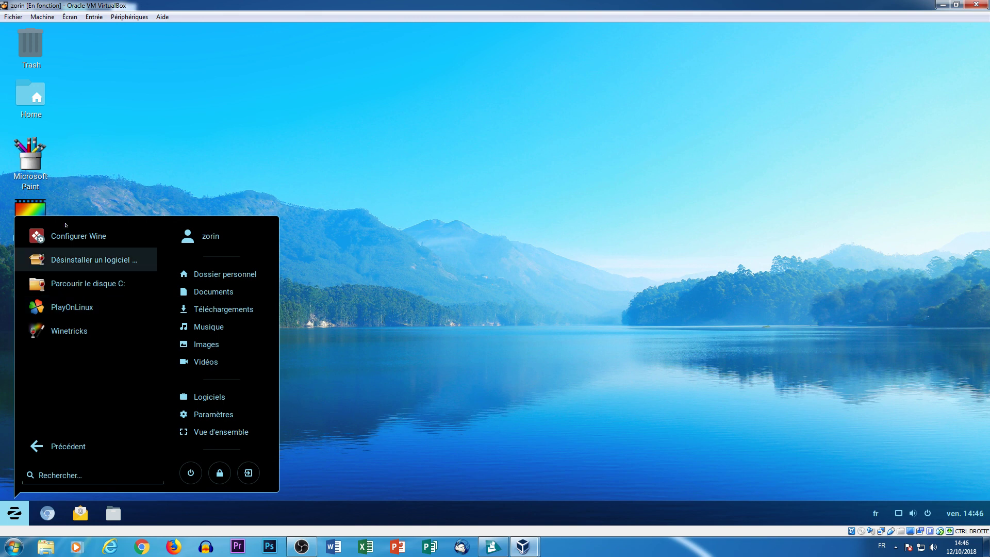
Open the Logiciels software store and search its catalogue for "fire".
{"action": "left_click", "coordinate": [209, 396]}
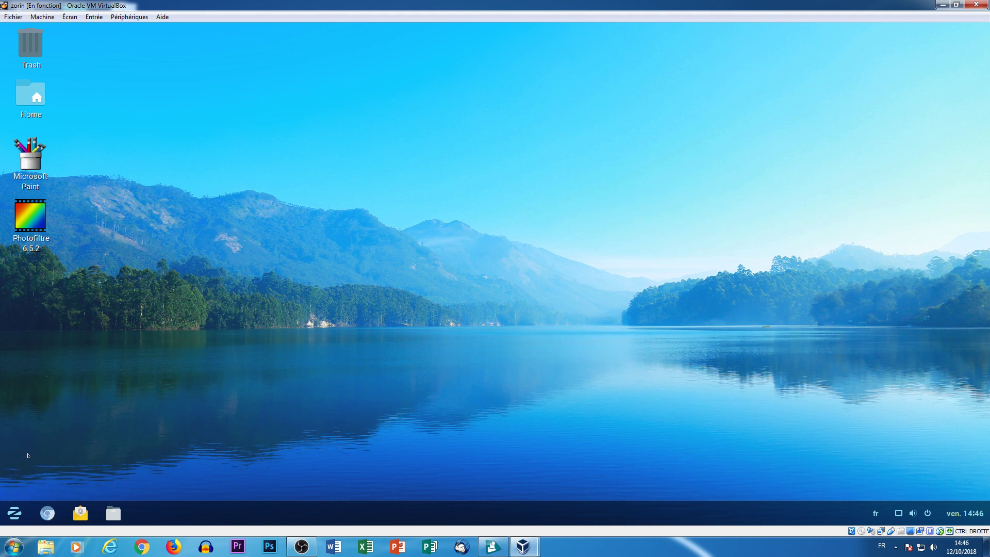
{"action": "left_click", "coordinate": [14, 513]}
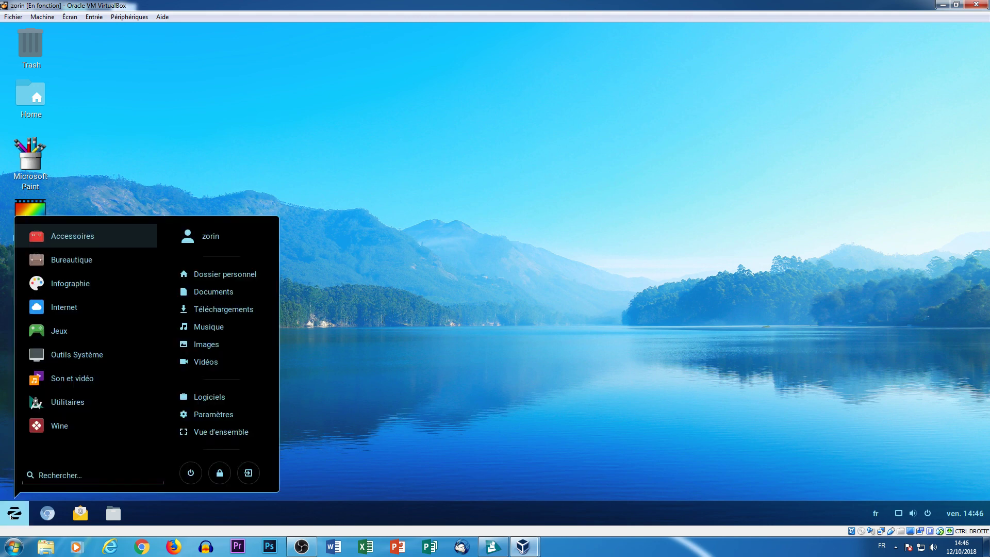
{"action": "left_click", "coordinate": [209, 397]}
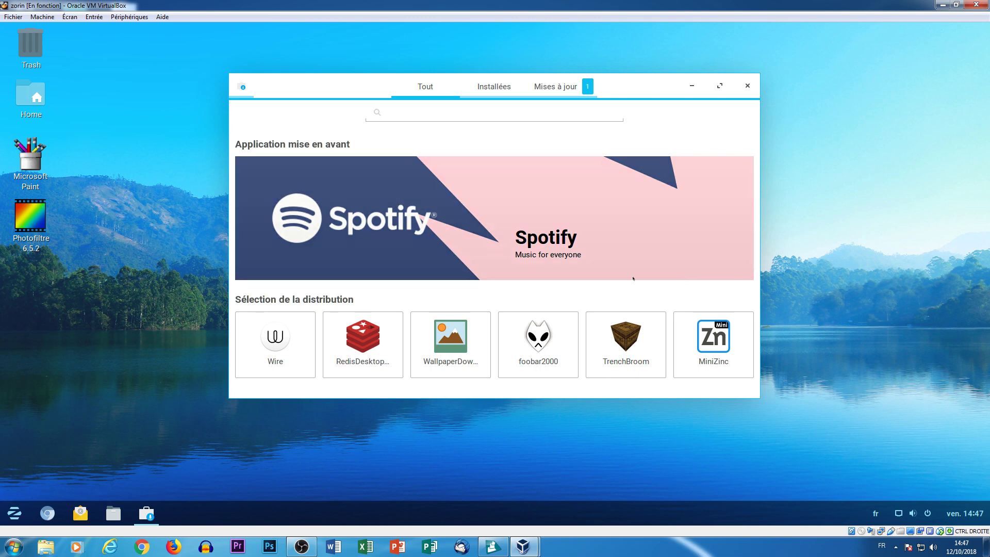
{"action": "left_click", "coordinate": [436, 111]}
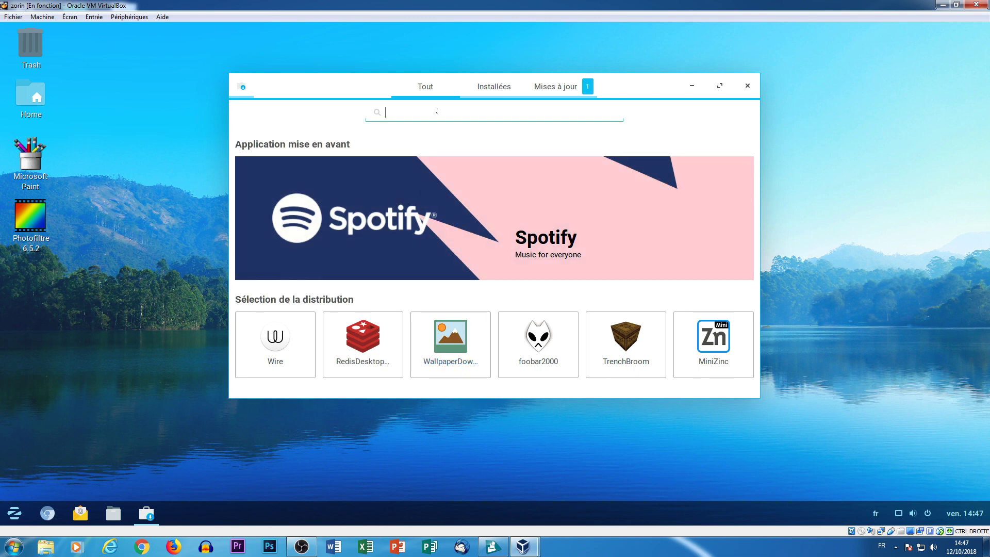
{"action": "type", "text": "fire"}
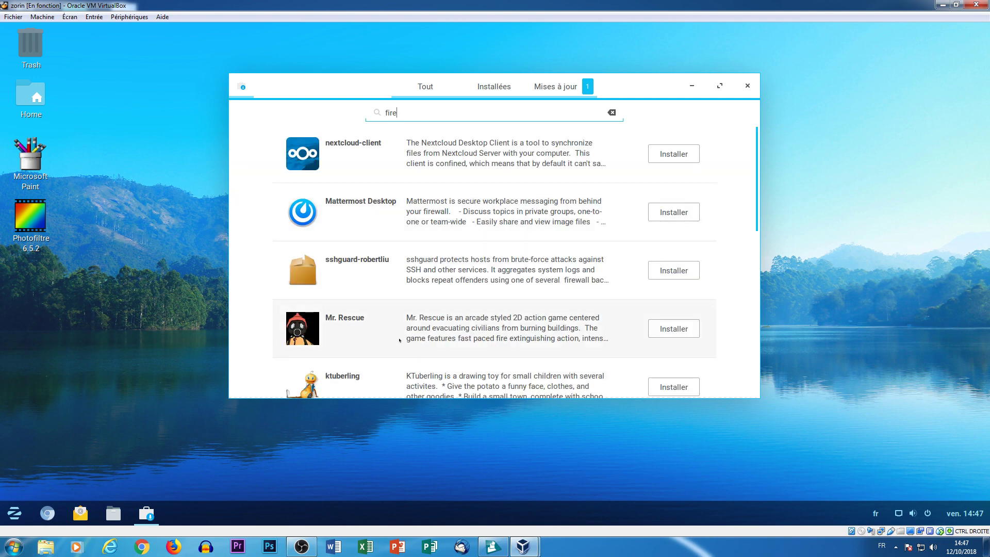
Start installing Firefox from the search results and authorize it with the account password.
{"action": "scroll", "coordinate": [398, 335], "scroll_direction": "down", "scroll_amount": 4}
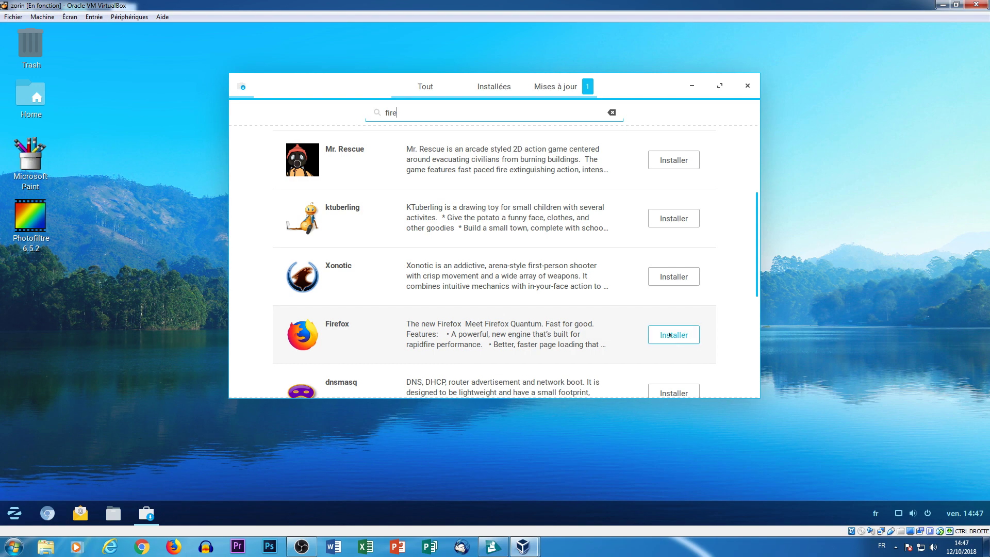
{"action": "left_click", "coordinate": [666, 336]}
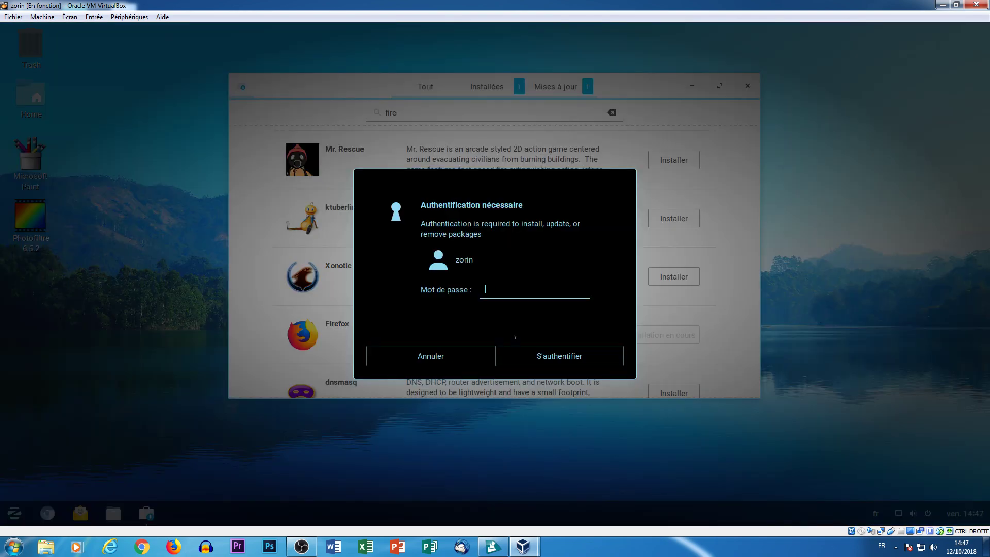
{"action": "type", "text": "••"}
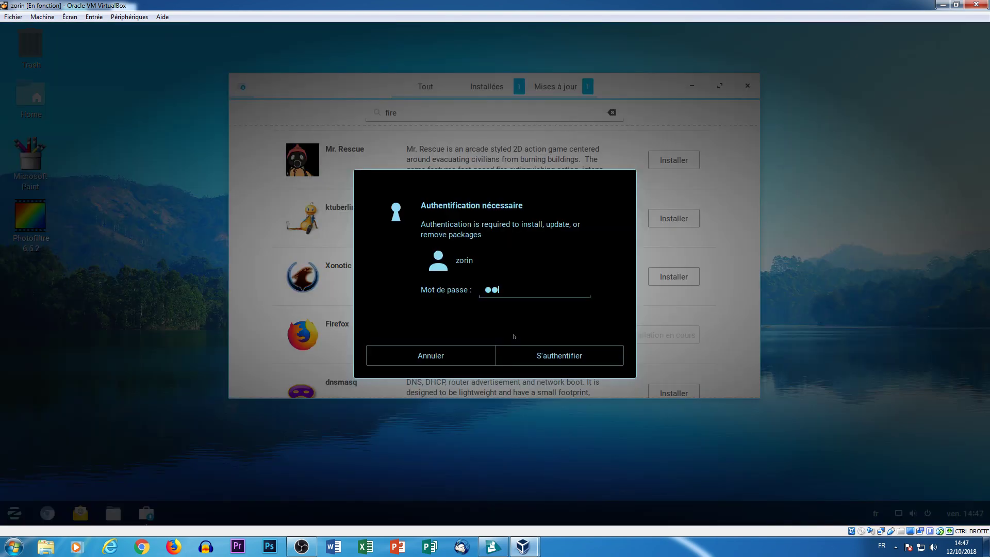
{"action": "type", "text": "•••"}
{"action": "key", "text": "Return"}
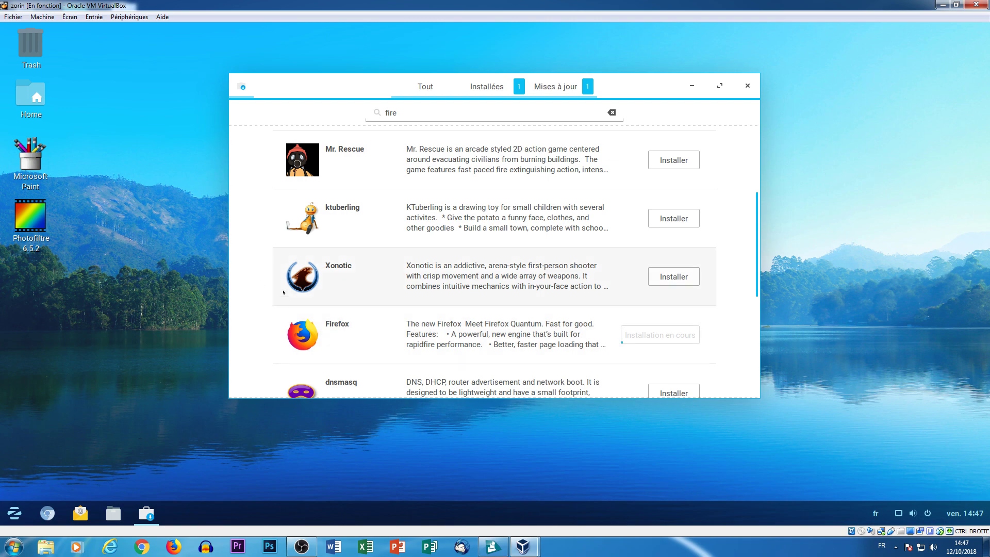
Review the remaining results for "fire", clear the search, and close the Logiciels store.
{"action": "scroll", "coordinate": [318, 291], "scroll_direction": "down", "scroll_amount": 3}
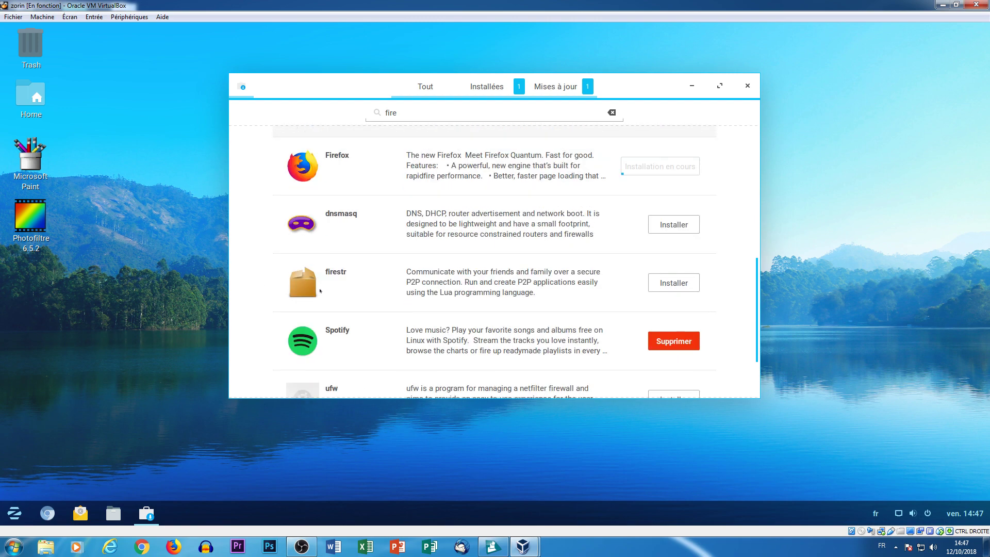
{"action": "scroll", "coordinate": [320, 290], "scroll_direction": "down", "scroll_amount": 1}
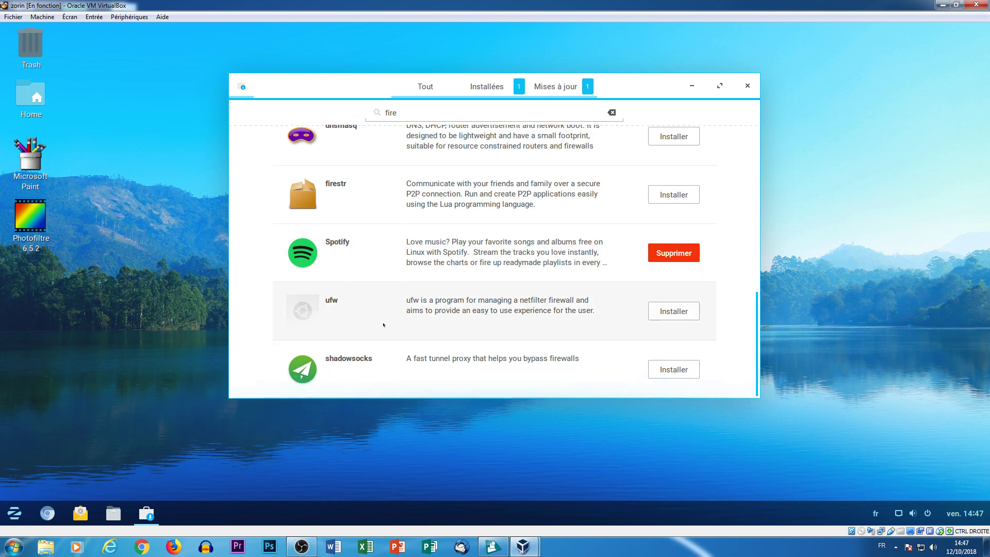
{"action": "scroll", "coordinate": [384, 326], "scroll_direction": "up", "scroll_amount": 5}
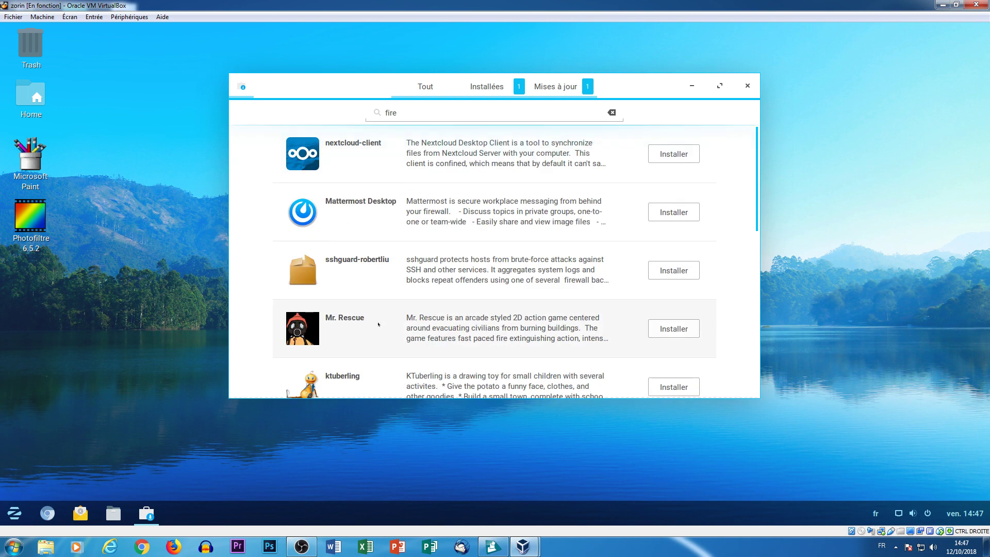
{"action": "left_click", "coordinate": [397, 113]}
{"action": "key", "text": "BackSpace"}
{"action": "key", "text": "BackSpace"}
{"action": "key", "text": "BackSpace"}
{"action": "key", "text": "BackSpace"}
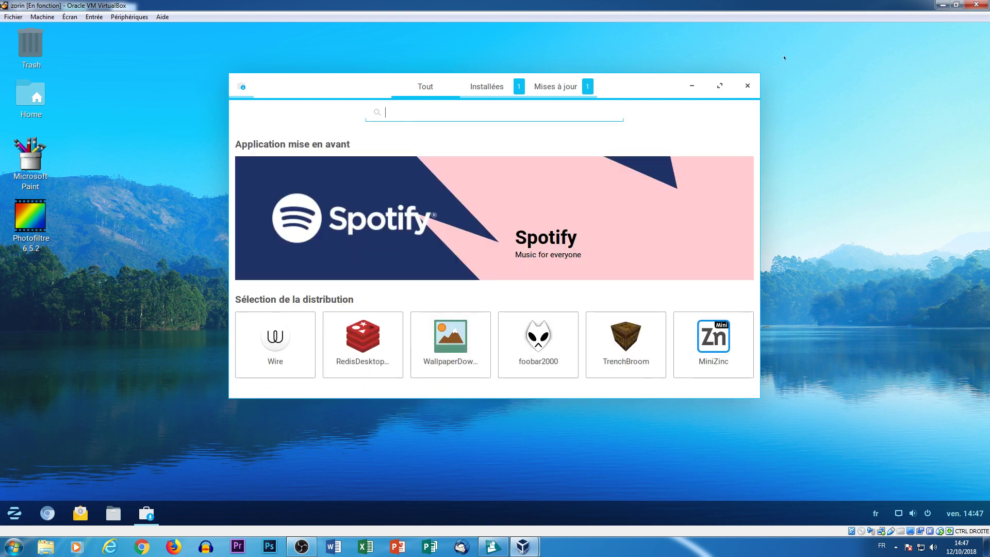
{"action": "left_click", "coordinate": [748, 85]}
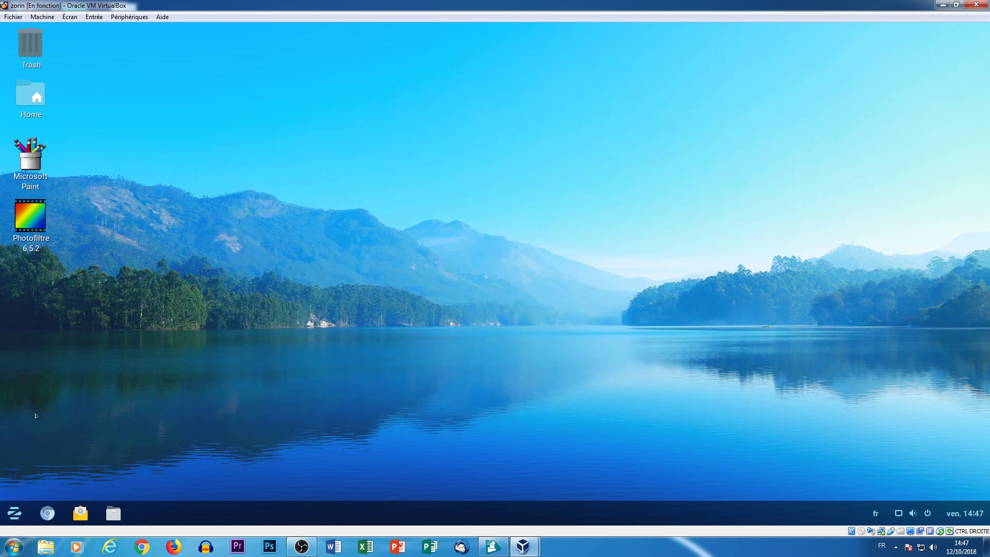
Launch PlayOnLinux from the Wine category and examine the Accessoires programs in its installation catalogue.
{"action": "left_click", "coordinate": [27, 510]}
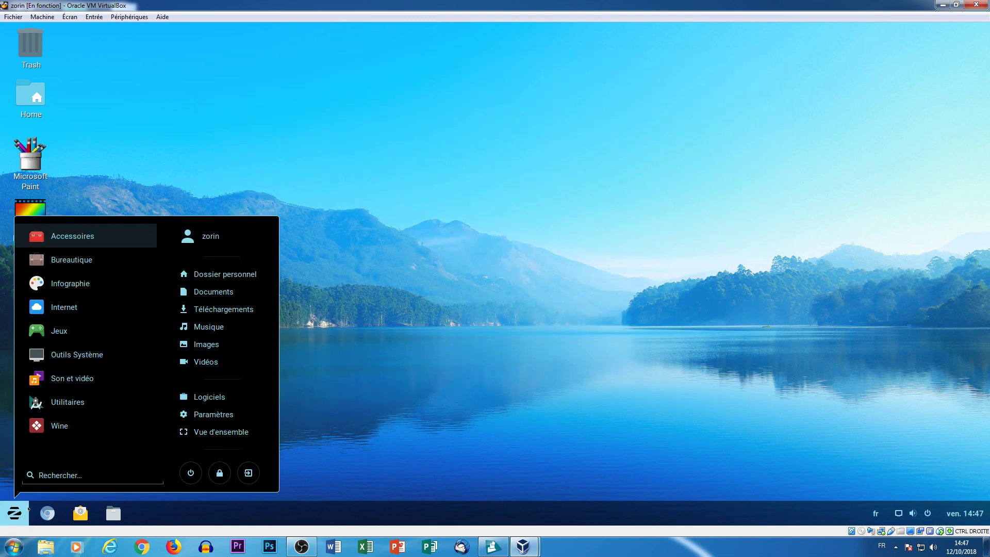
{"action": "left_click", "coordinate": [89, 425]}
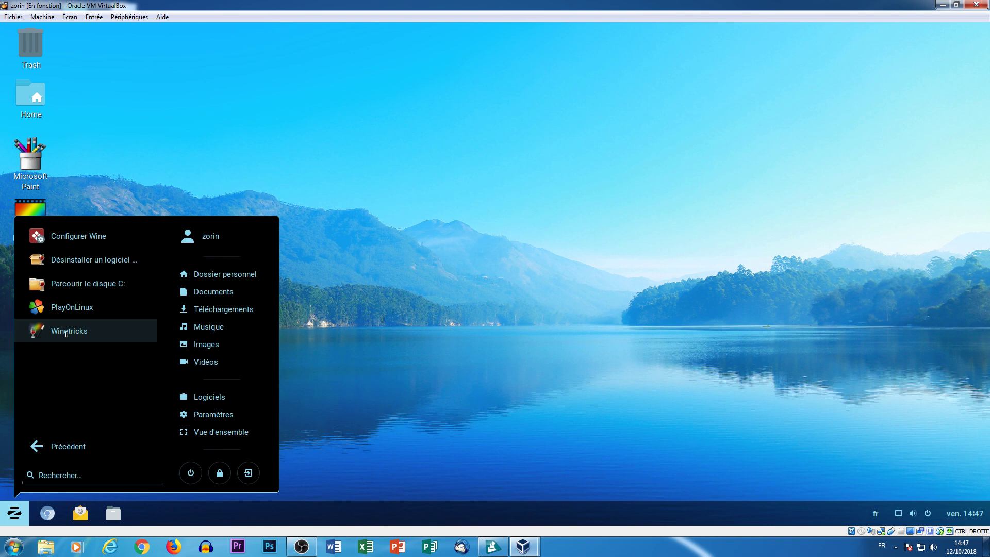
{"action": "left_click", "coordinate": [71, 308]}
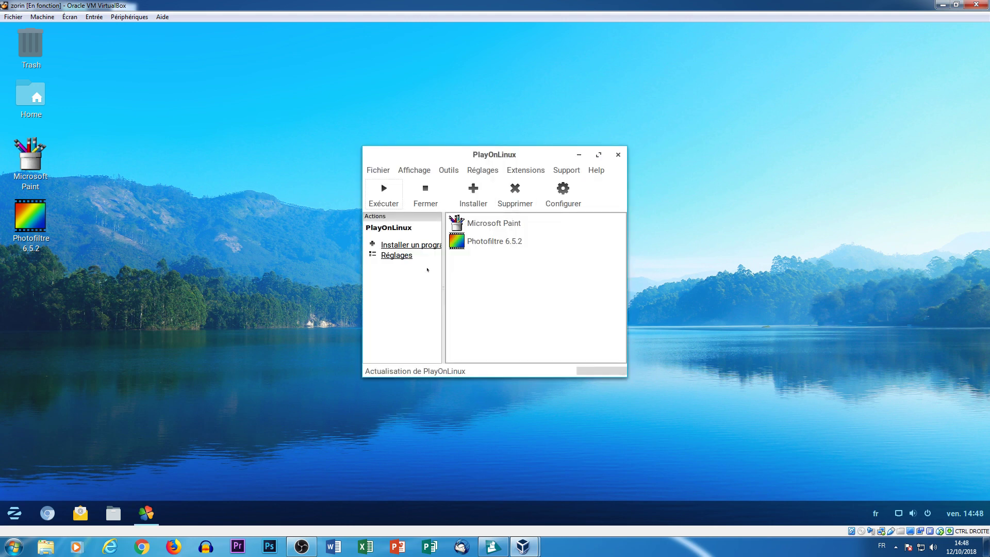
{"action": "left_click", "coordinate": [412, 246]}
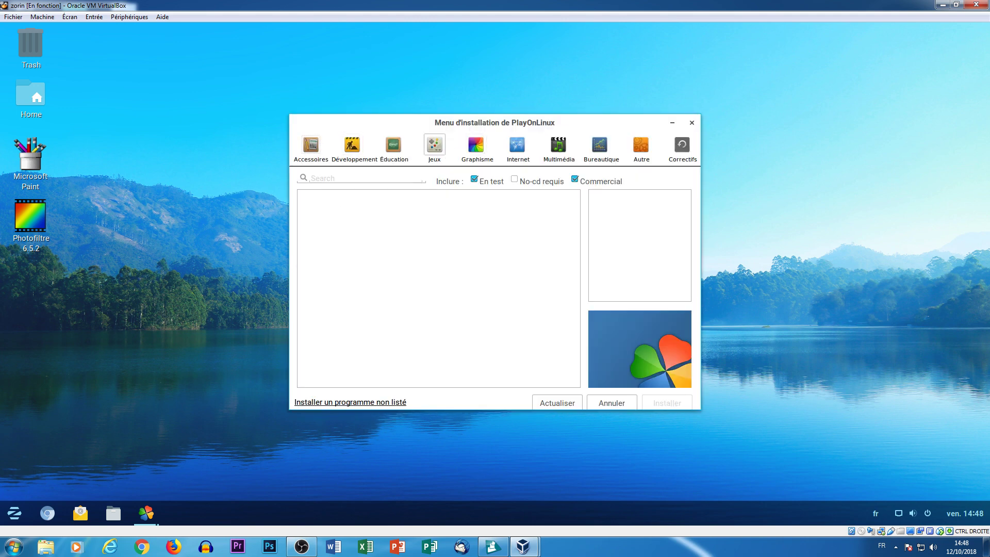
{"action": "left_click", "coordinate": [310, 152]}
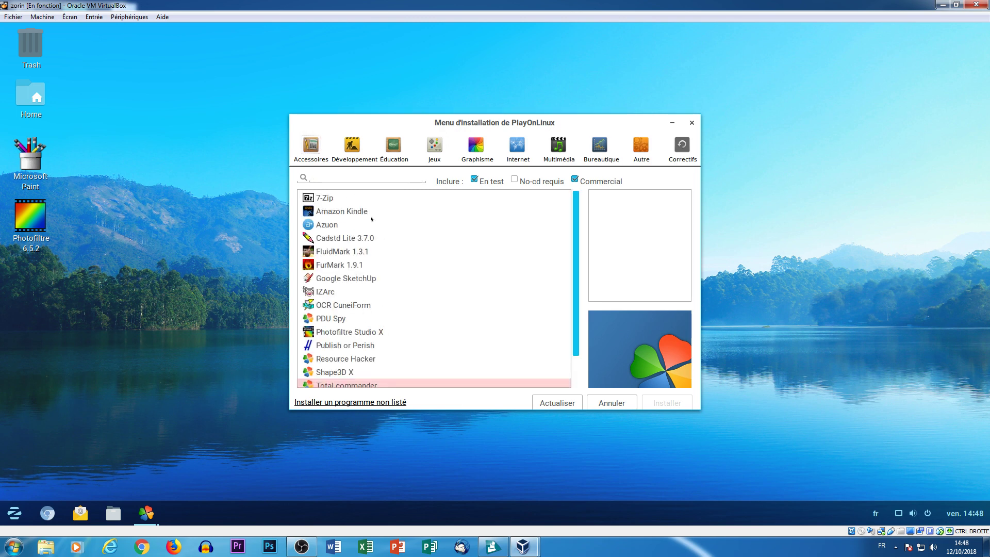
{"action": "scroll", "coordinate": [437, 368], "scroll_direction": "down", "scroll_amount": 1}
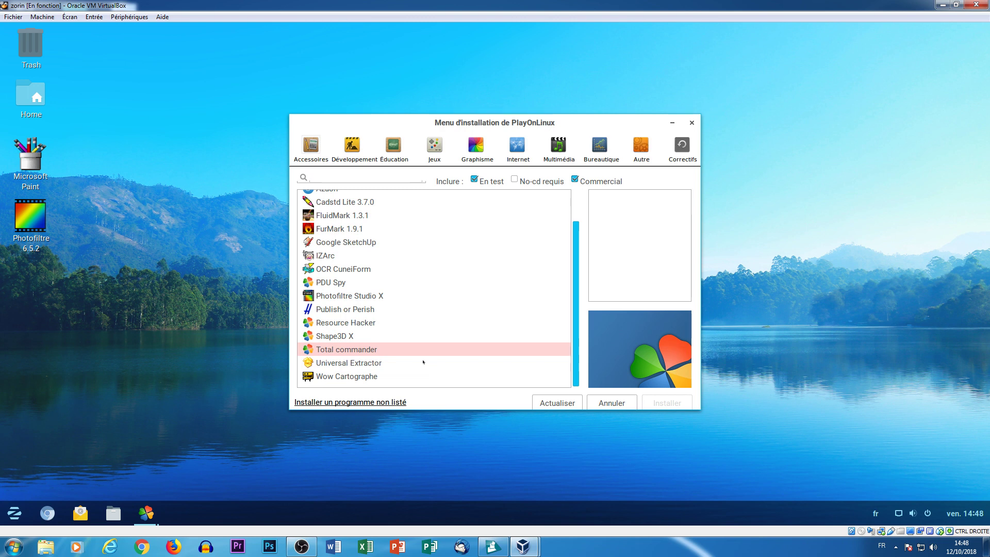
Launch Photofiltre 6.5.2 from the desktop, view it full screen with its file commands, and close it, ignoring the low disk space notice.
{"action": "left_click", "coordinate": [30, 222]}
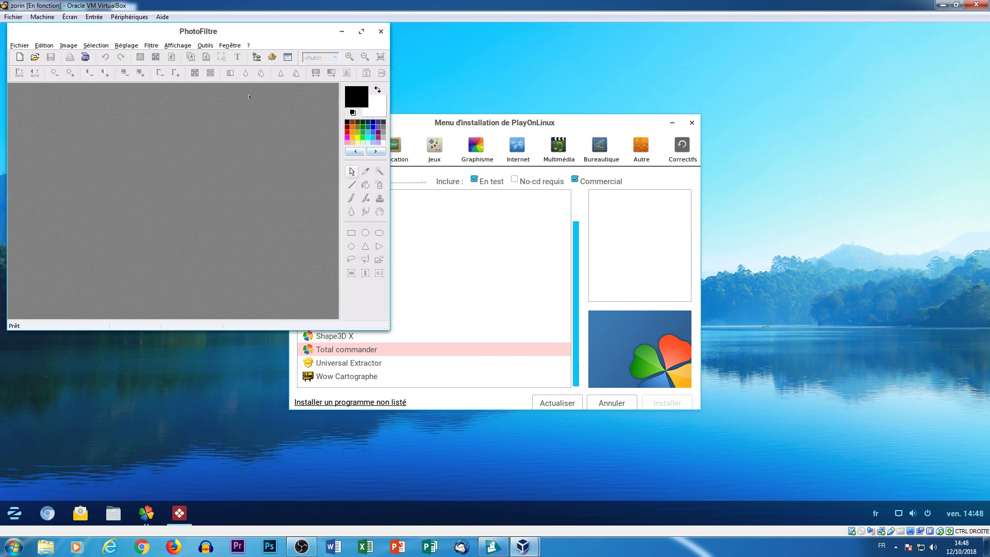
{"action": "left_click", "coordinate": [362, 32]}
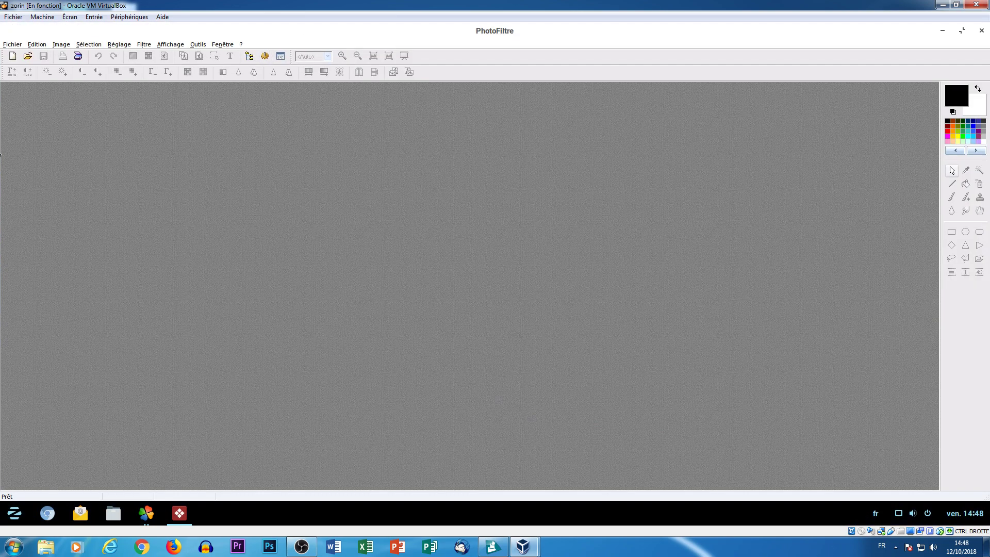
{"action": "left_click", "coordinate": [12, 44]}
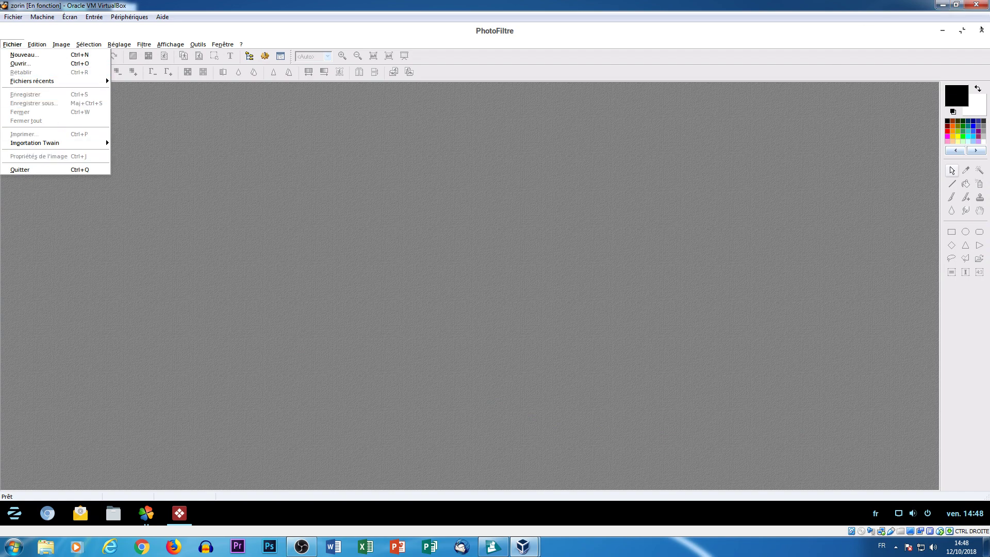
{"action": "left_click", "coordinate": [980, 31]}
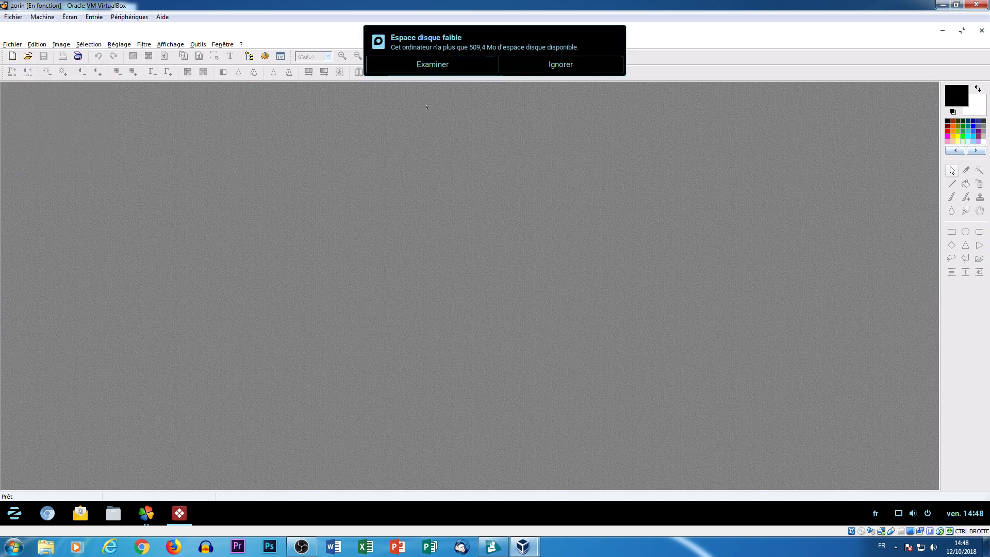
{"action": "left_click", "coordinate": [560, 64]}
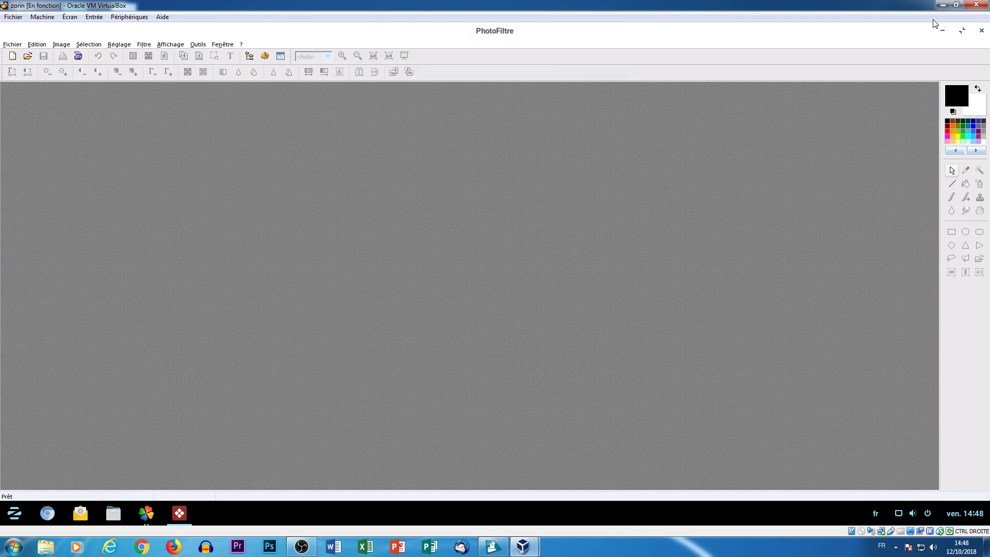
{"action": "left_click", "coordinate": [981, 30]}
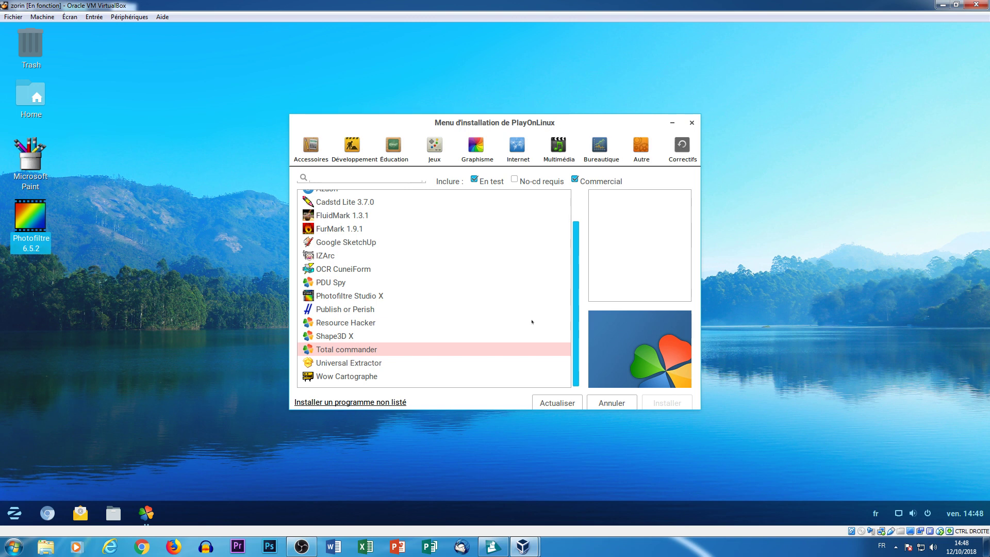
Examine the Bureautique programs in the PlayOnLinux catalogue, including the compatibility notes for Microsoft Office 2007.
{"action": "scroll", "coordinate": [374, 337], "scroll_direction": "up", "scroll_amount": 2}
{"action": "scroll", "coordinate": [372, 341], "scroll_direction": "down", "scroll_amount": 2}
{"action": "left_click", "coordinate": [600, 147]}
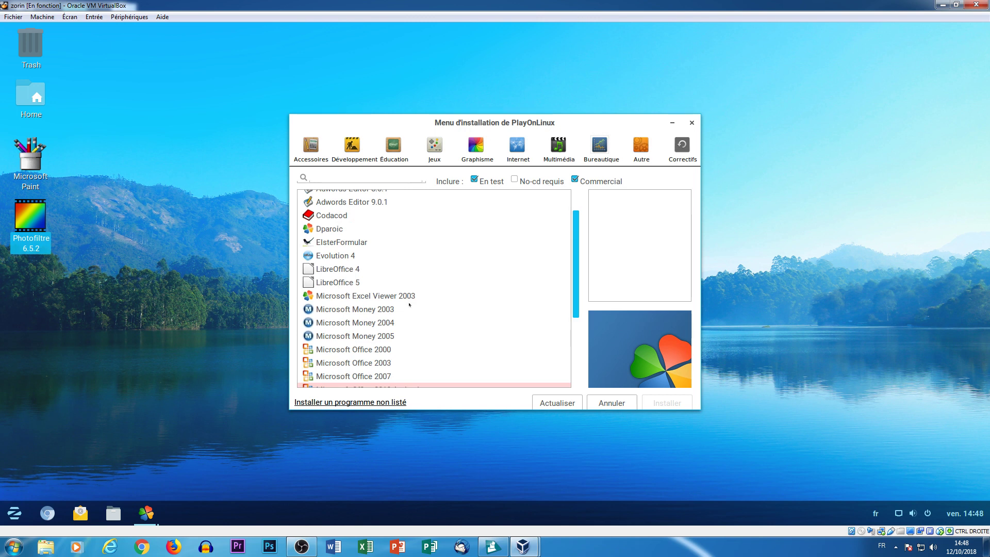
{"action": "scroll", "coordinate": [418, 299], "scroll_direction": "down", "scroll_amount": 3}
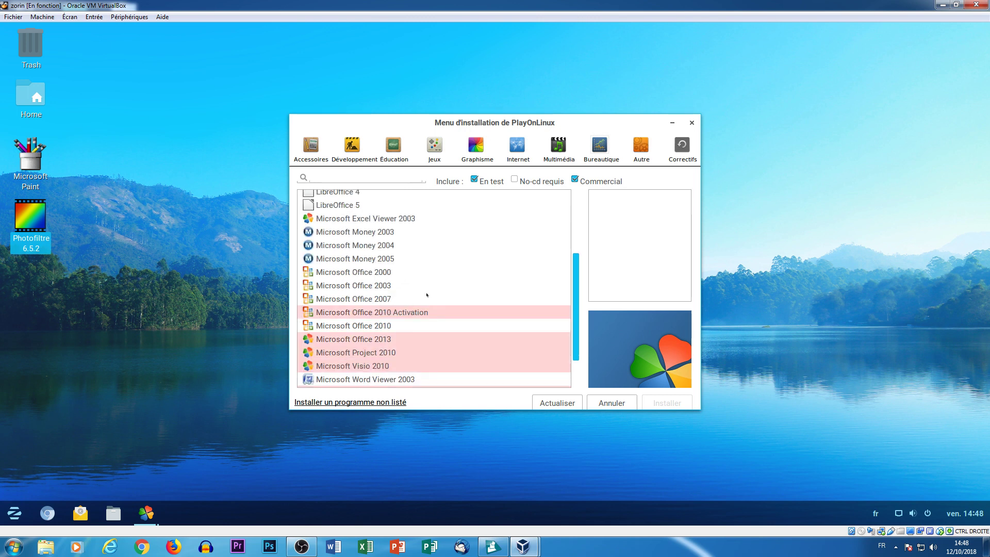
{"action": "left_click", "coordinate": [388, 298]}
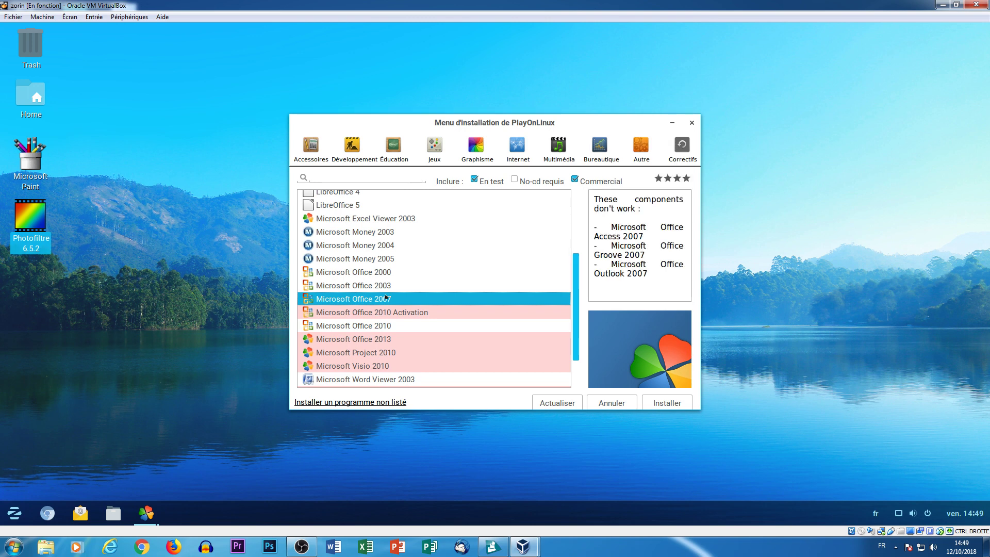
{"action": "scroll", "coordinate": [386, 297], "scroll_direction": "down", "scroll_amount": 3}
{"action": "scroll", "coordinate": [386, 297], "scroll_direction": "up", "scroll_amount": 5}
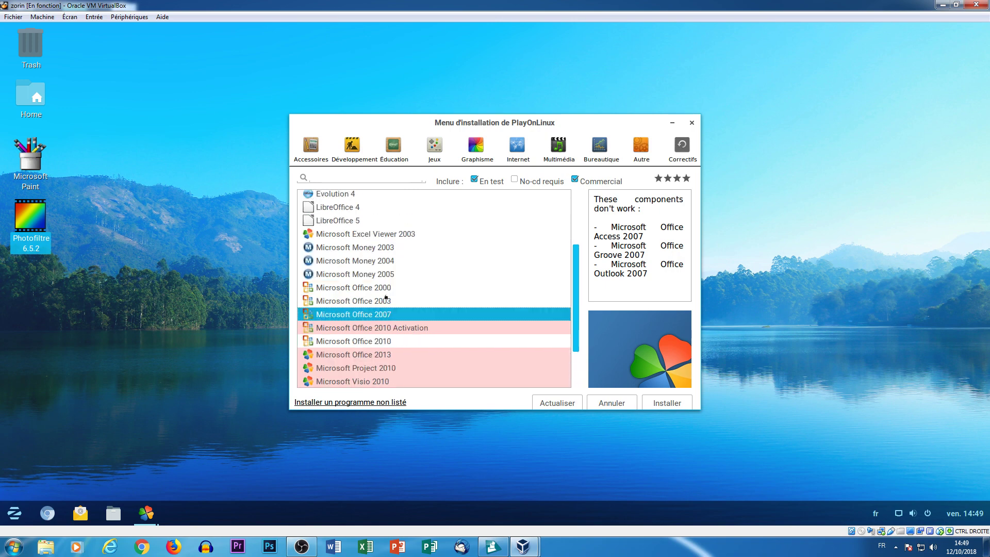
{"action": "scroll", "coordinate": [386, 298], "scroll_direction": "up", "scroll_amount": 1}
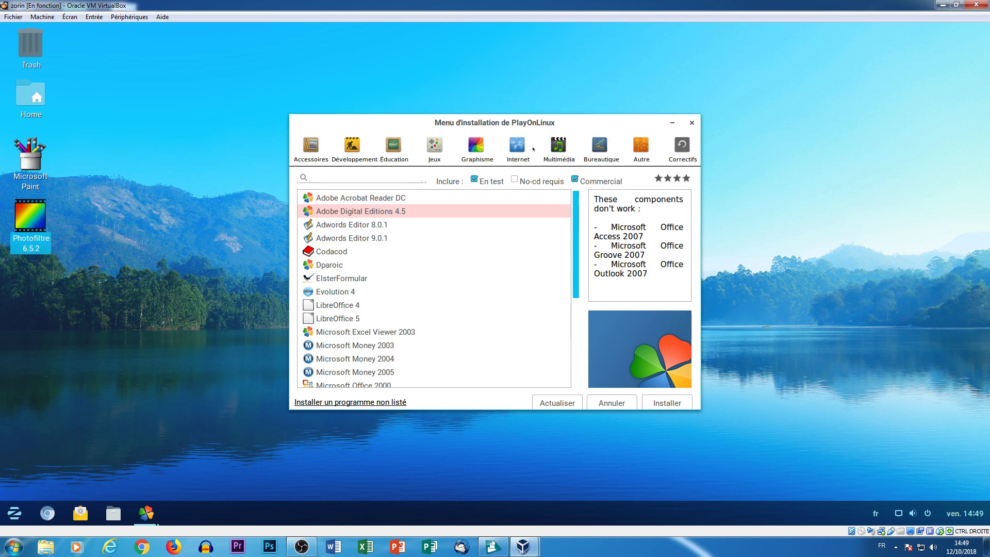
Examine the Multimédia programs with the iTunes 10 description and the Correctifs list, leaving the installation catalogue when done.
{"action": "left_click", "coordinate": [558, 147]}
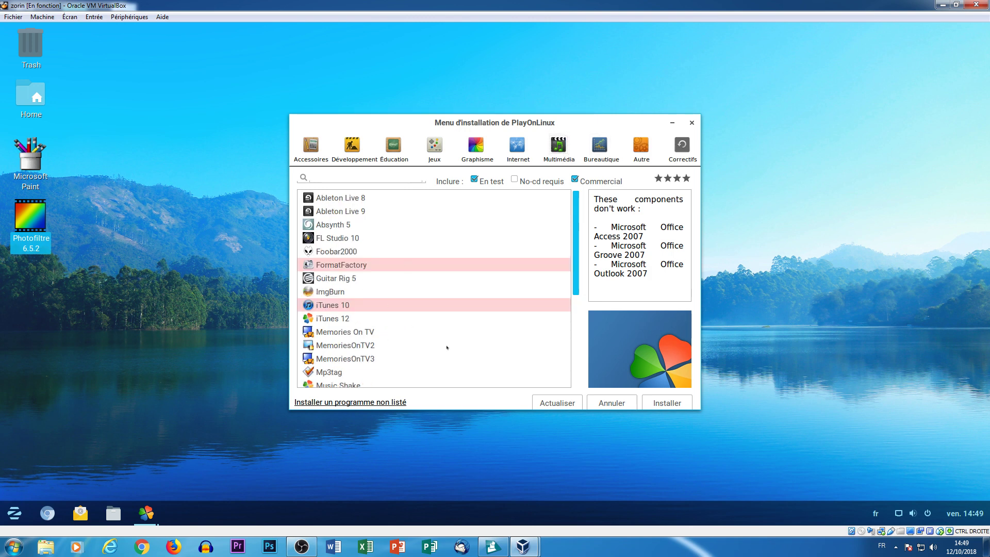
{"action": "scroll", "coordinate": [447, 347], "scroll_direction": "down", "scroll_amount": 2}
{"action": "scroll", "coordinate": [448, 347], "scroll_direction": "up", "scroll_amount": 2}
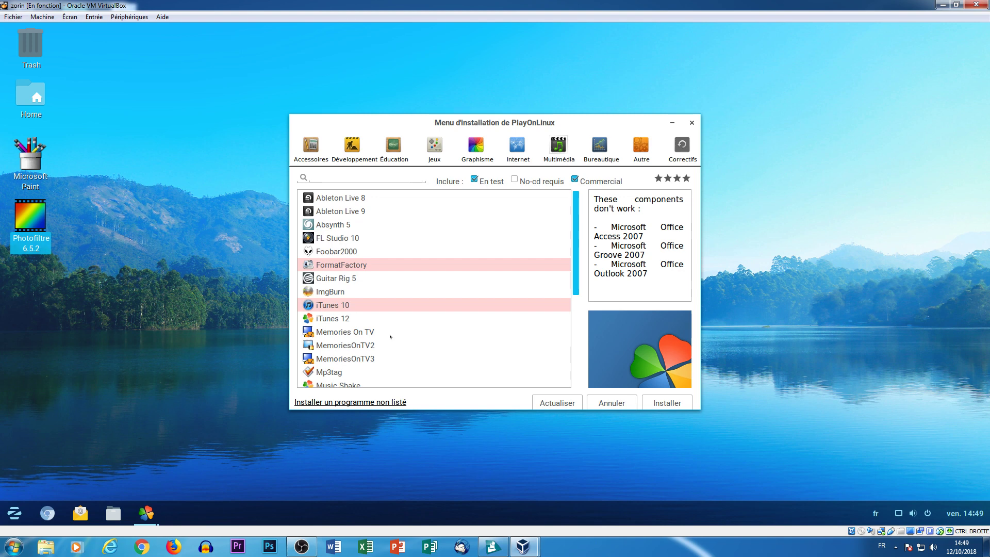
{"action": "left_click", "coordinate": [338, 319]}
{"action": "left_click", "coordinate": [337, 310]}
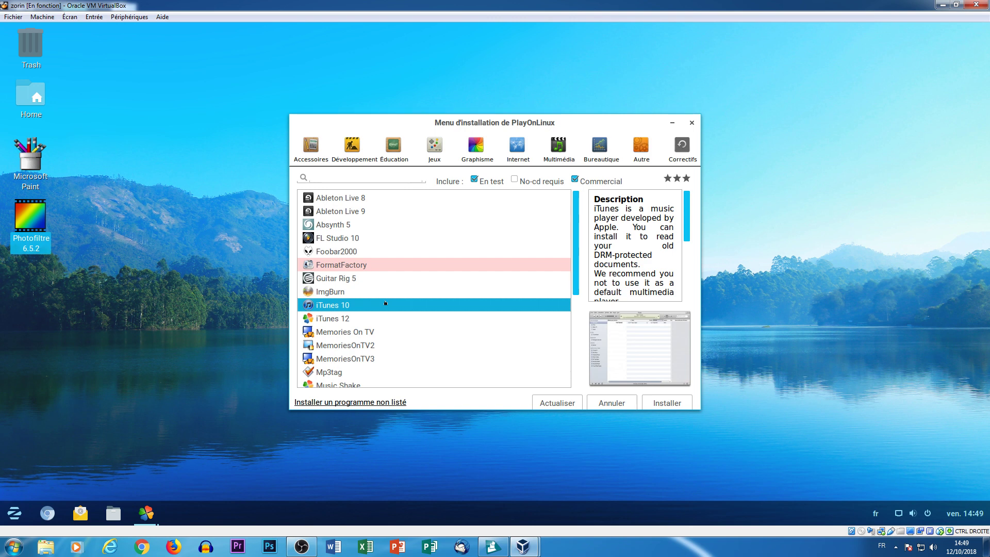
{"action": "scroll", "coordinate": [385, 303], "scroll_direction": "down", "scroll_amount": 2}
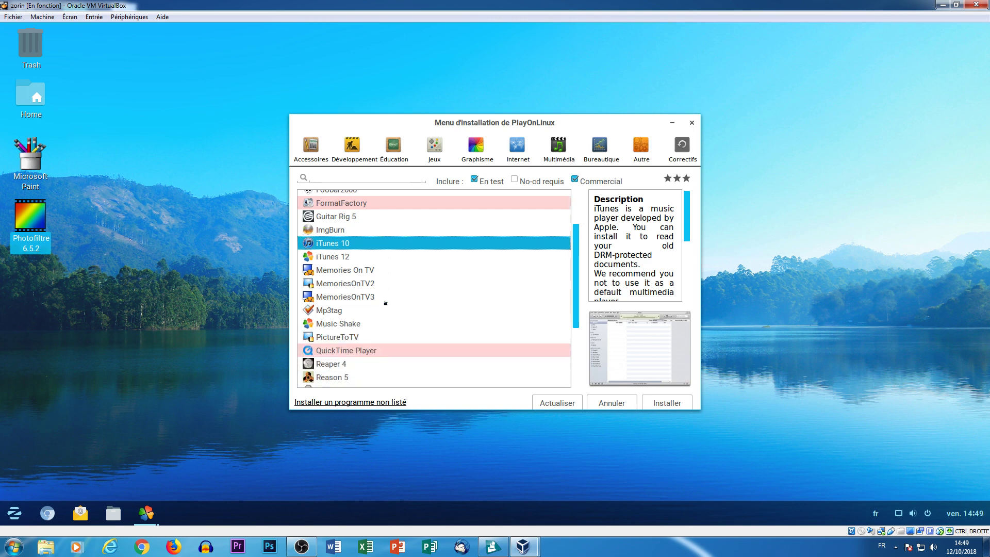
{"action": "scroll", "coordinate": [384, 303], "scroll_direction": "down", "scroll_amount": 3}
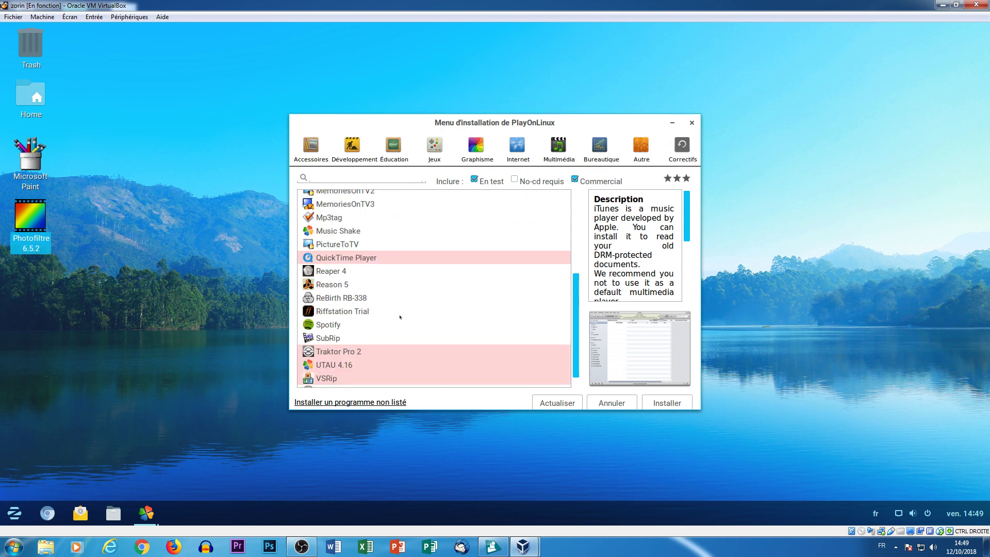
{"action": "scroll", "coordinate": [392, 355], "scroll_direction": "down", "scroll_amount": 1}
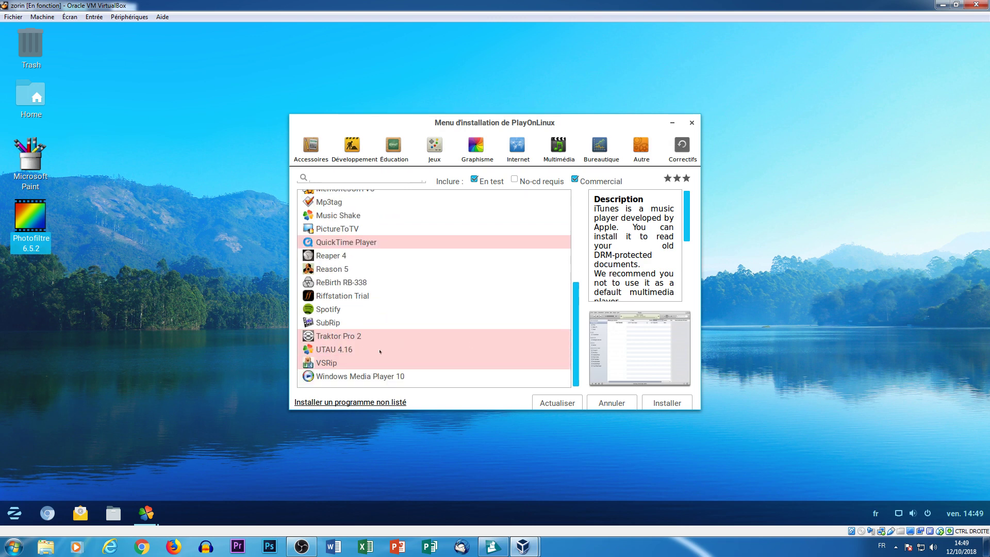
{"action": "scroll", "coordinate": [380, 351], "scroll_direction": "up", "scroll_amount": 2}
{"action": "scroll", "coordinate": [380, 351], "scroll_direction": "up", "scroll_amount": 2}
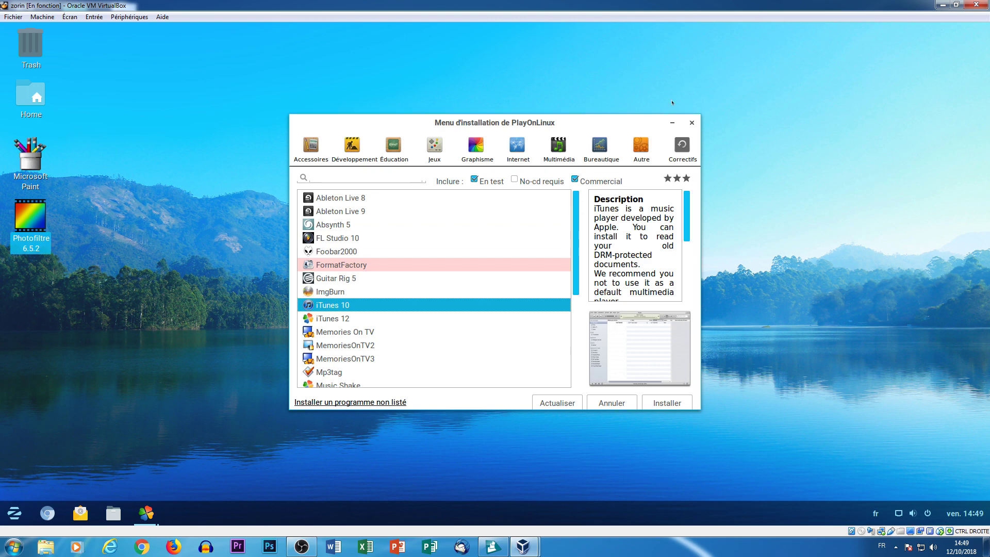
{"action": "left_click", "coordinate": [641, 146]}
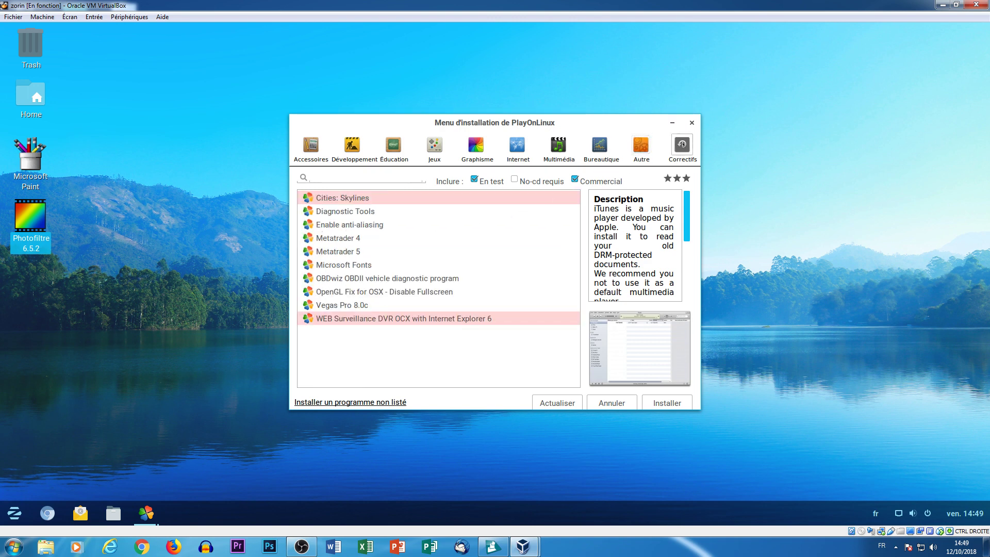
{"action": "left_click", "coordinate": [692, 122]}
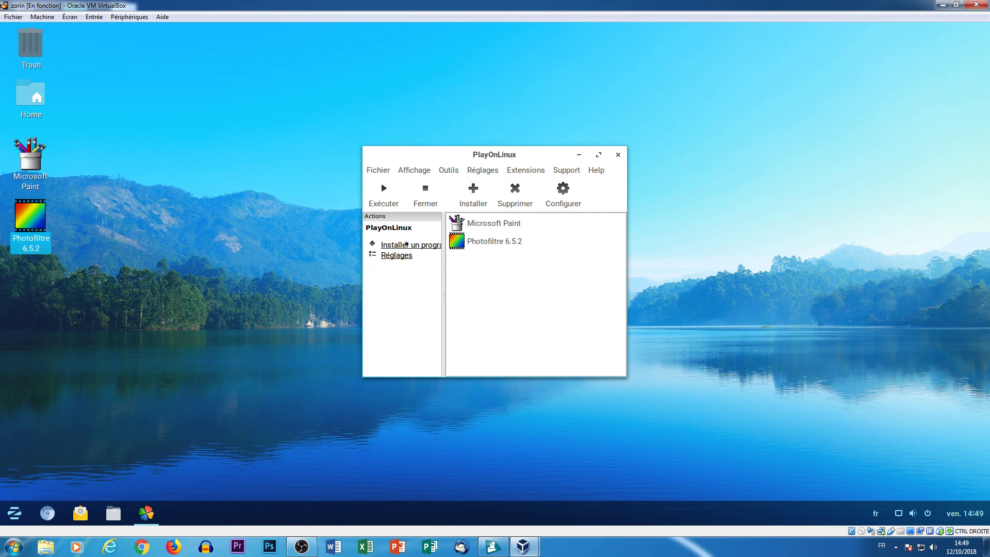
Read the PlayOnLinux assistant's notice for installing a program that is not listed, cancel the assistant and close PlayOnLinux.
{"action": "left_click", "coordinate": [407, 244]}
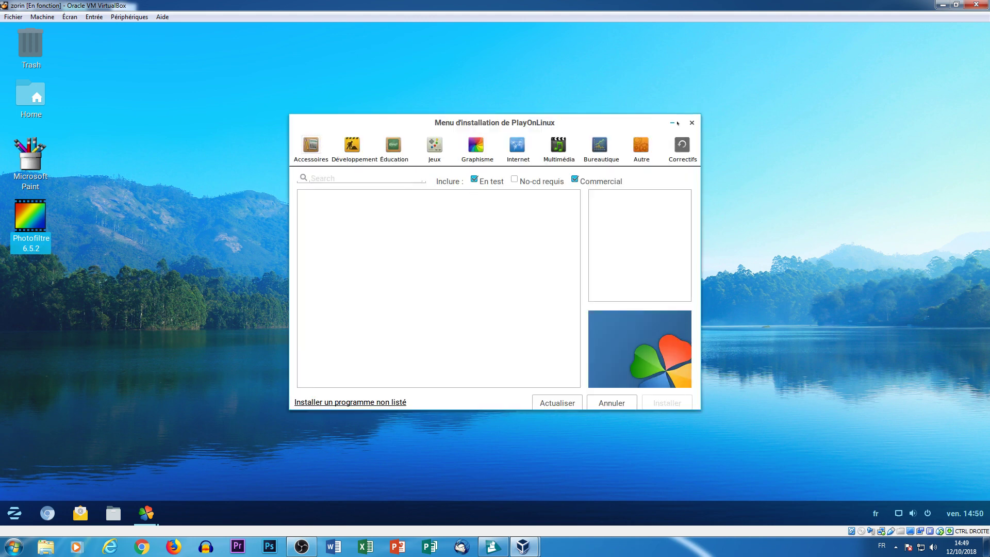
{"action": "left_click", "coordinate": [336, 402]}
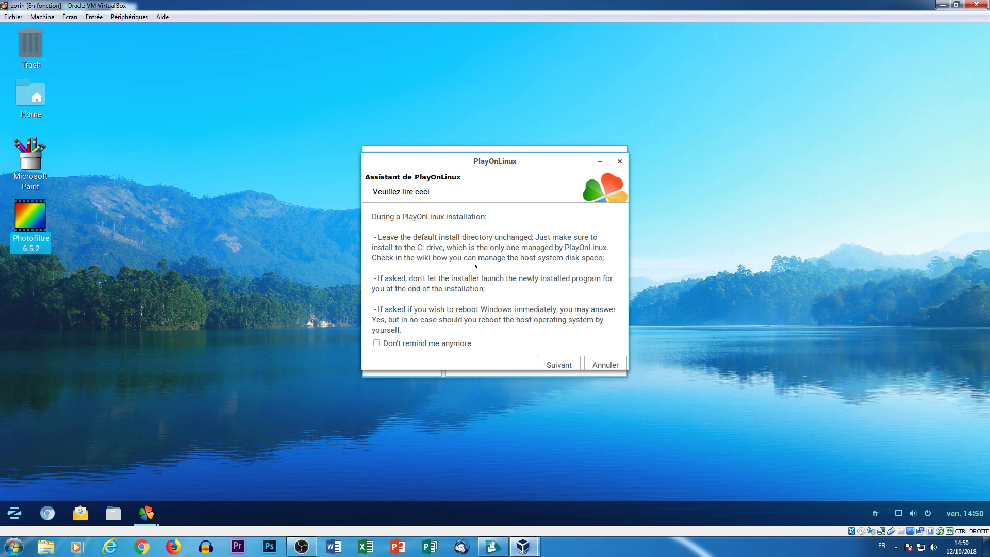
{"action": "left_click", "coordinate": [606, 365]}
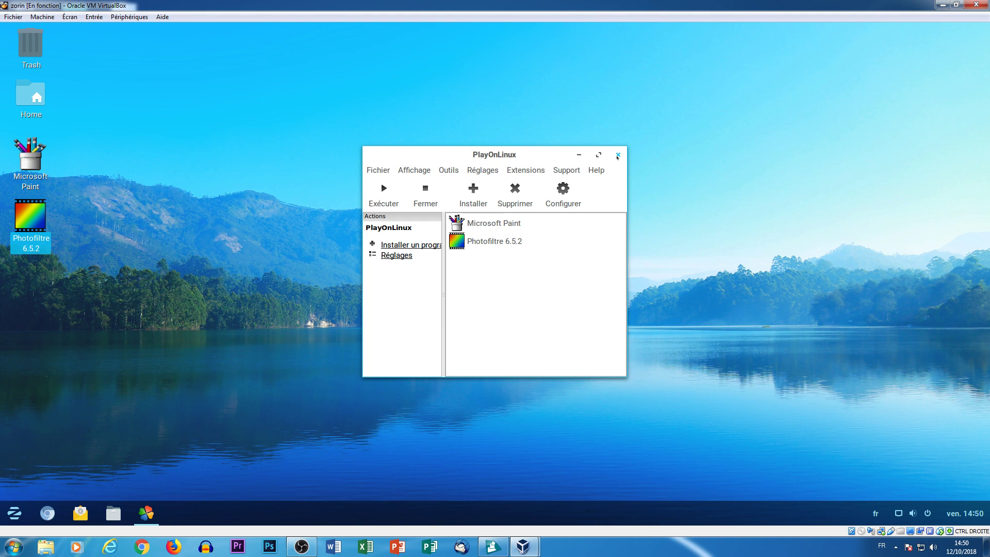
{"action": "left_click", "coordinate": [617, 155]}
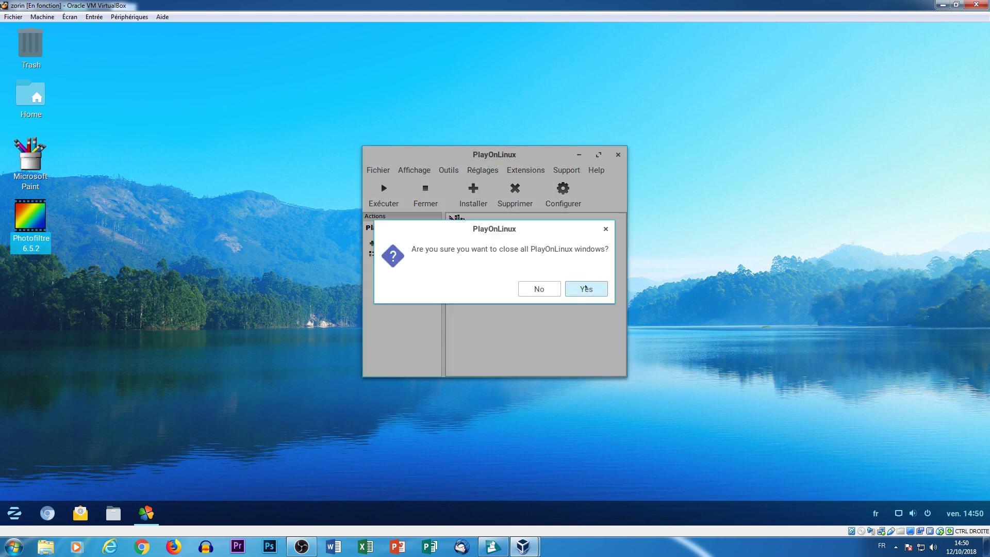
{"action": "left_click", "coordinate": [586, 288]}
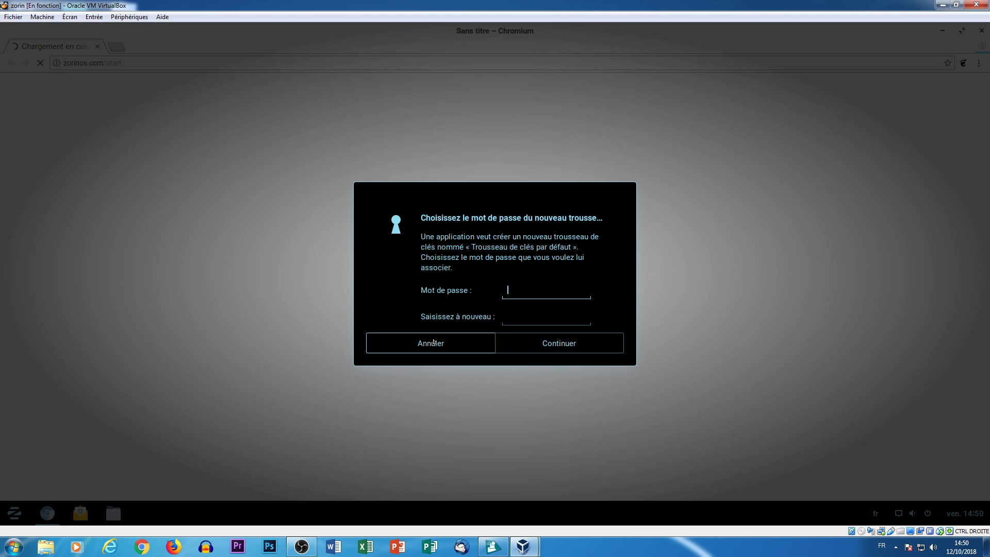
Open Chromium, decline creating a password for the default keyring, and search Google for "youtube" from the Zorin OS start page.
{"action": "left_click", "coordinate": [434, 342]}
{"action": "left_click", "coordinate": [433, 342]}
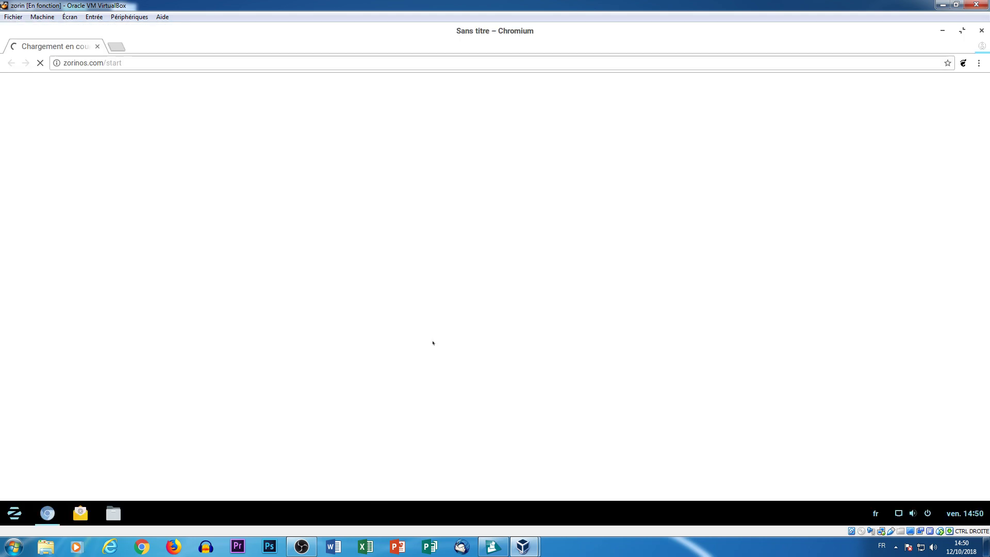
{"action": "left_click", "coordinate": [433, 342]}
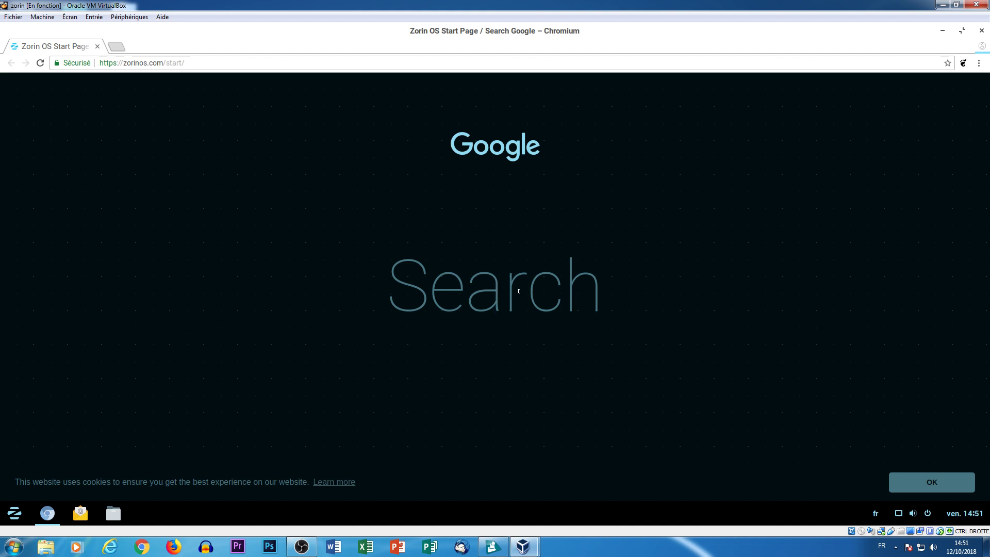
{"action": "type", "text": "youtube"}
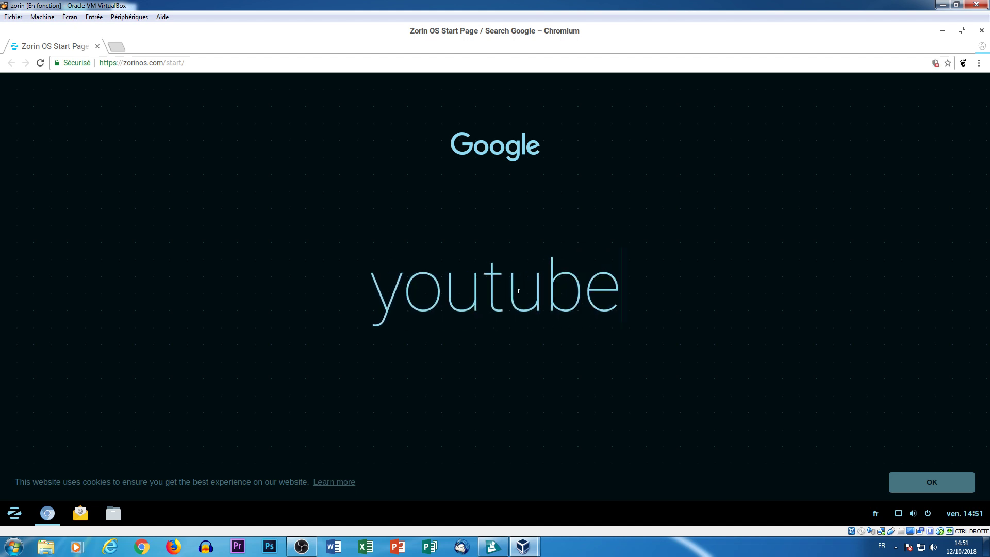
{"action": "key", "text": "Return"}
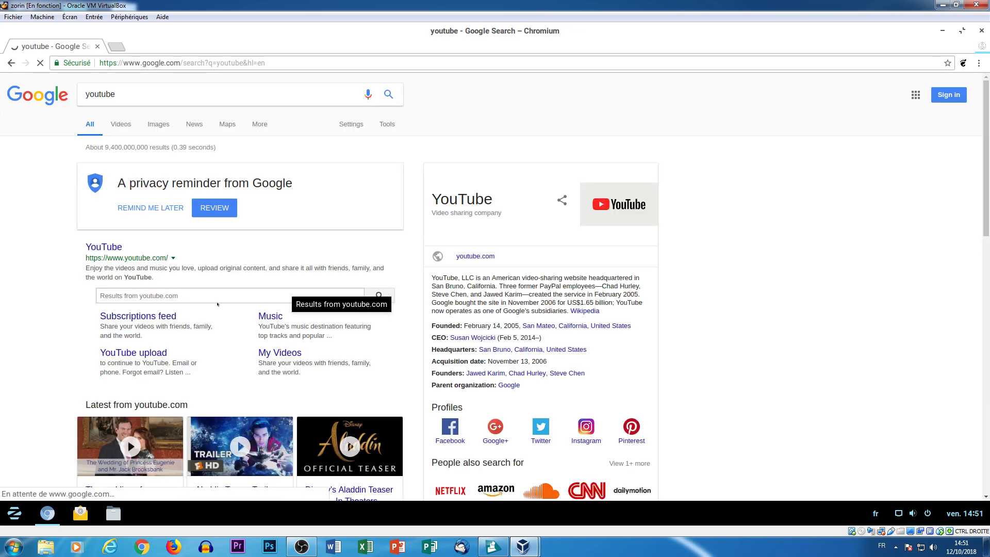
Look through the Google search results for YouTube and close the browser.
{"action": "scroll", "coordinate": [248, 299], "scroll_direction": "down", "scroll_amount": 3}
{"action": "scroll", "coordinate": [218, 305], "scroll_direction": "down", "scroll_amount": 3}
{"action": "scroll", "coordinate": [217, 304], "scroll_direction": "down", "scroll_amount": 1}
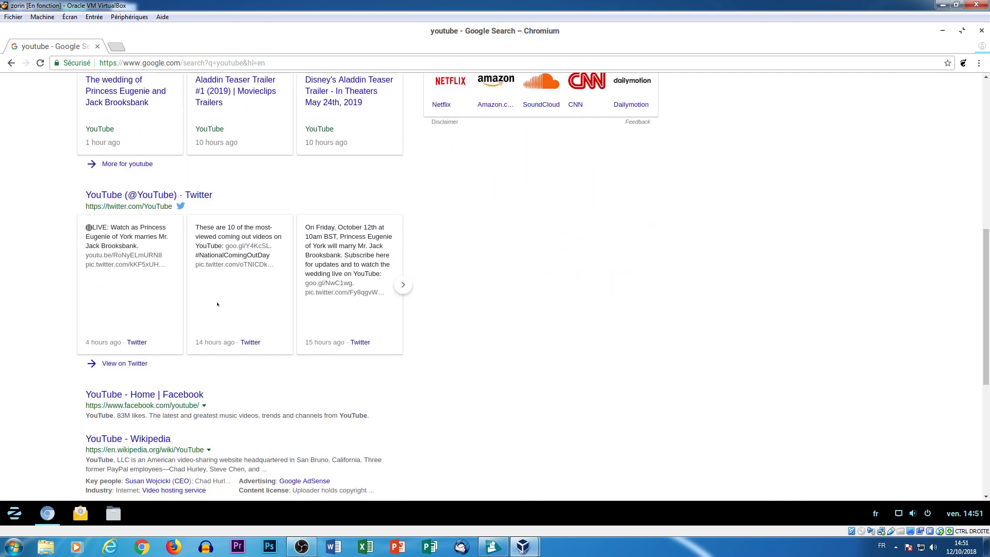
{"action": "scroll", "coordinate": [216, 304], "scroll_direction": "up", "scroll_amount": 15}
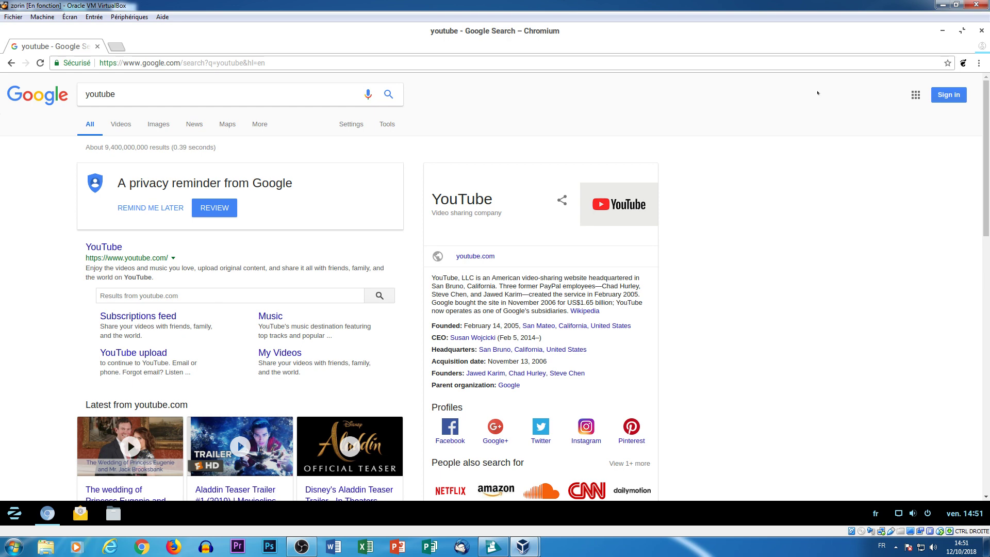
{"action": "left_click", "coordinate": [981, 30]}
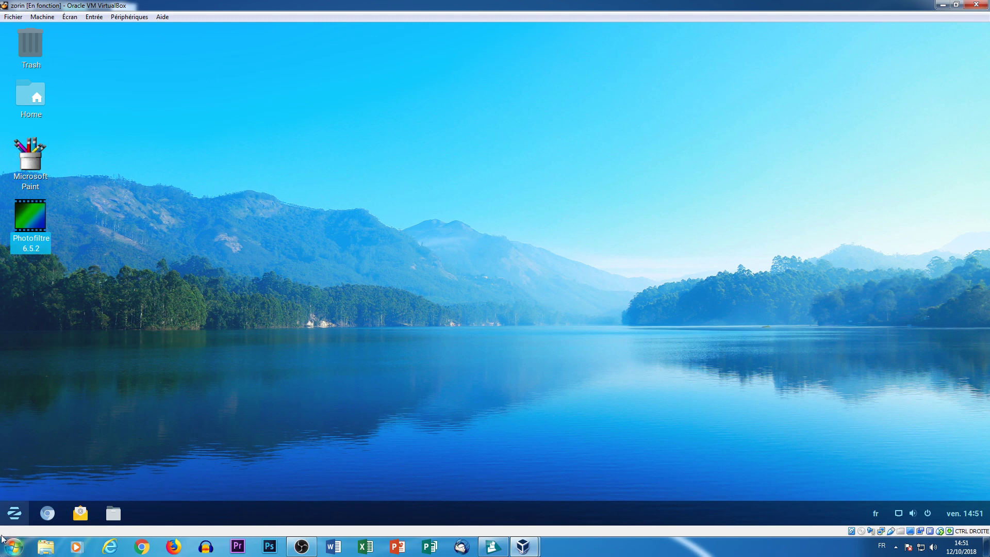
Launch PlayOnLinux from the Wine category, examine the Graphisme programs in its installation catalogue, and close PlayOnLinux.
{"action": "left_click", "coordinate": [14, 513]}
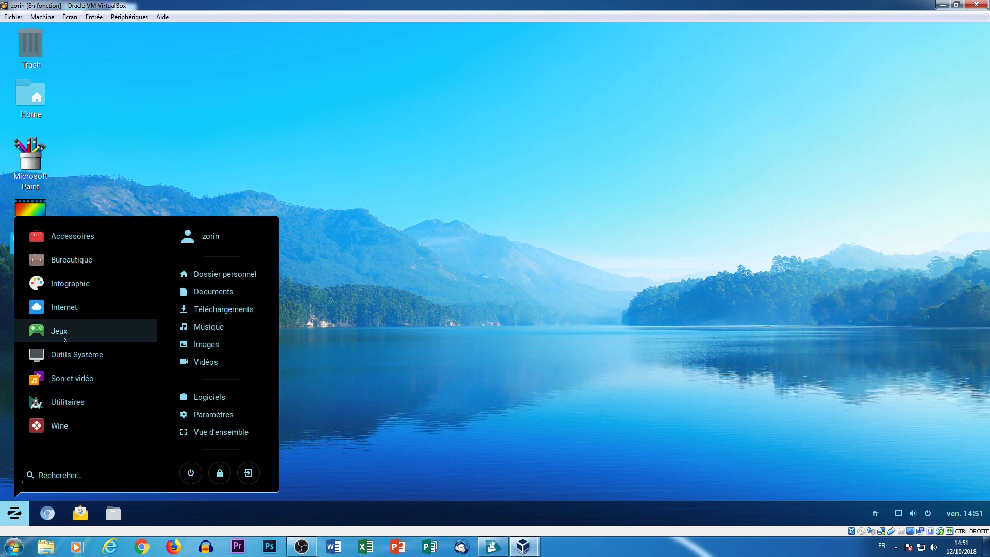
{"action": "left_click", "coordinate": [61, 424]}
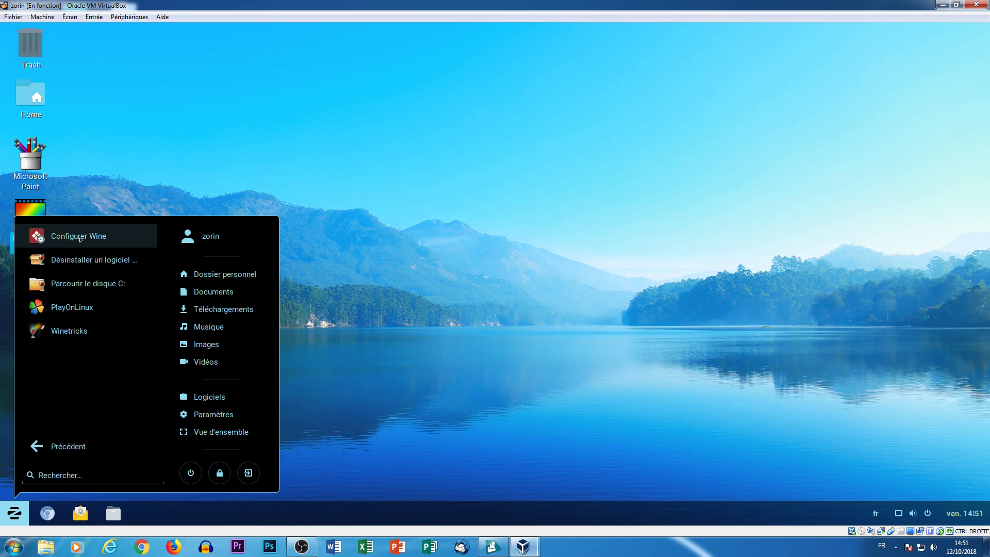
{"action": "left_click", "coordinate": [73, 307]}
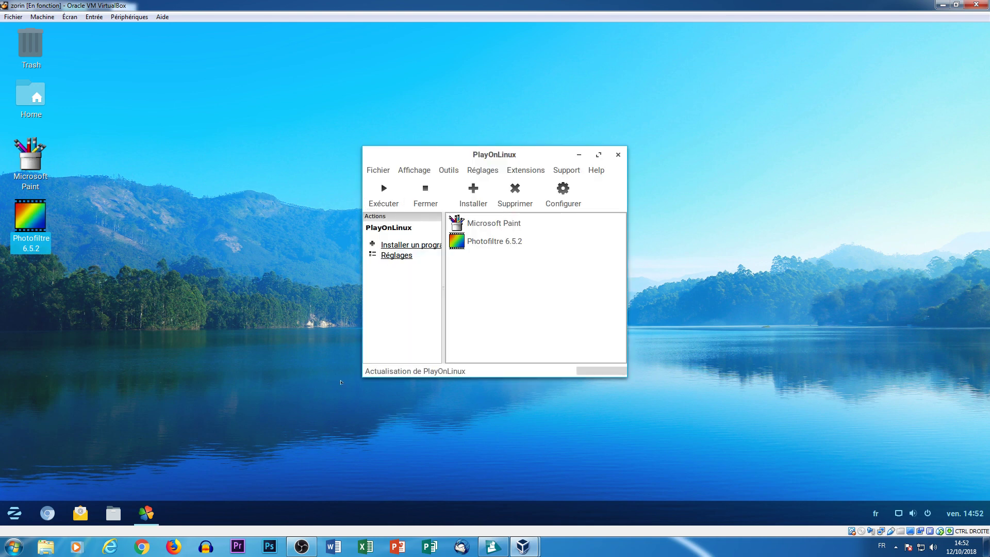
{"action": "left_click", "coordinate": [479, 159]}
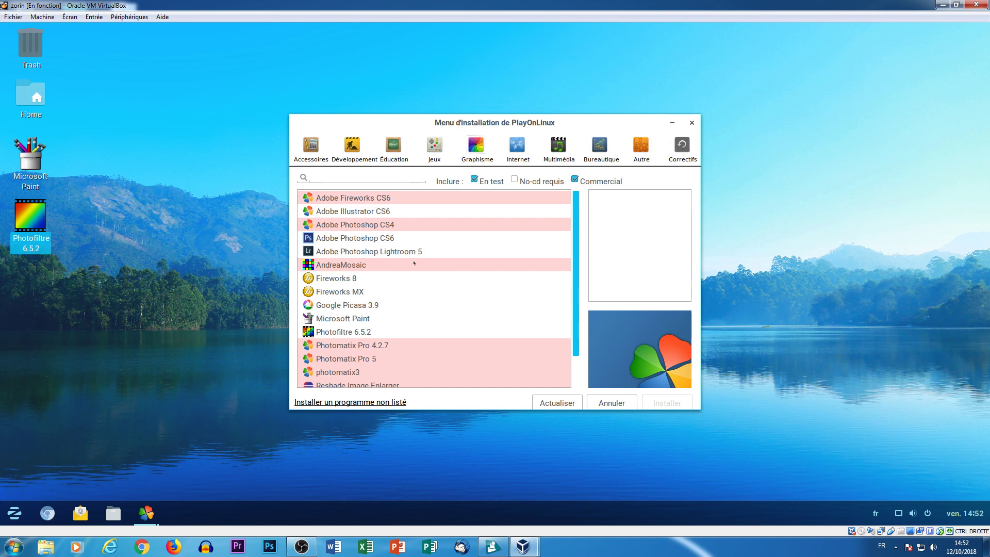
{"action": "scroll", "coordinate": [375, 265], "scroll_direction": "down", "scroll_amount": 3}
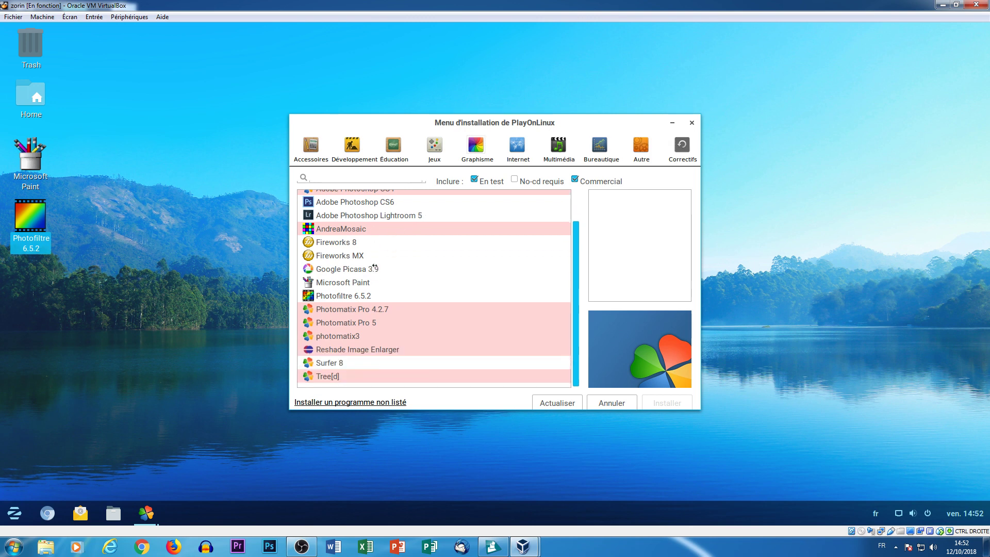
{"action": "scroll", "coordinate": [375, 266], "scroll_direction": "up", "scroll_amount": 2}
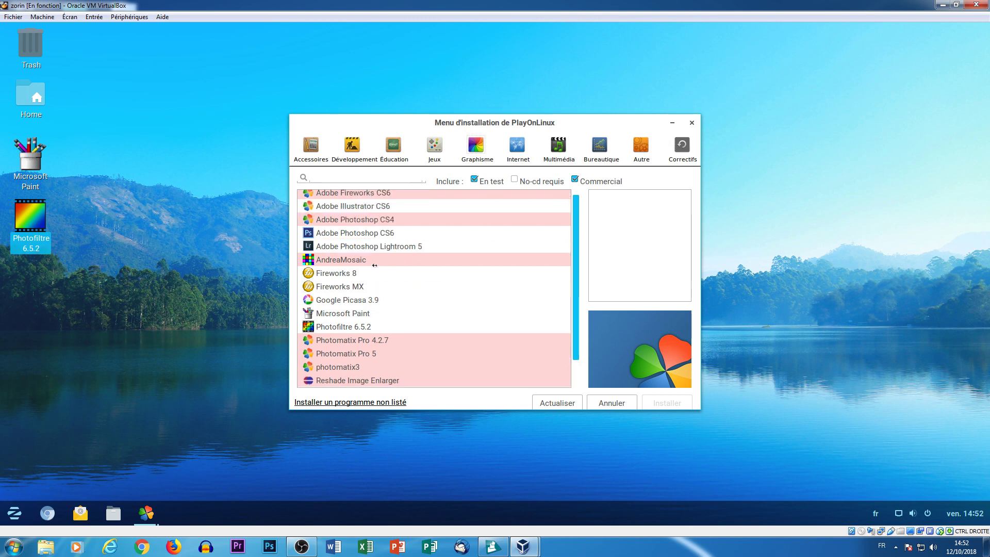
{"action": "scroll", "coordinate": [374, 265], "scroll_direction": "up", "scroll_amount": 1}
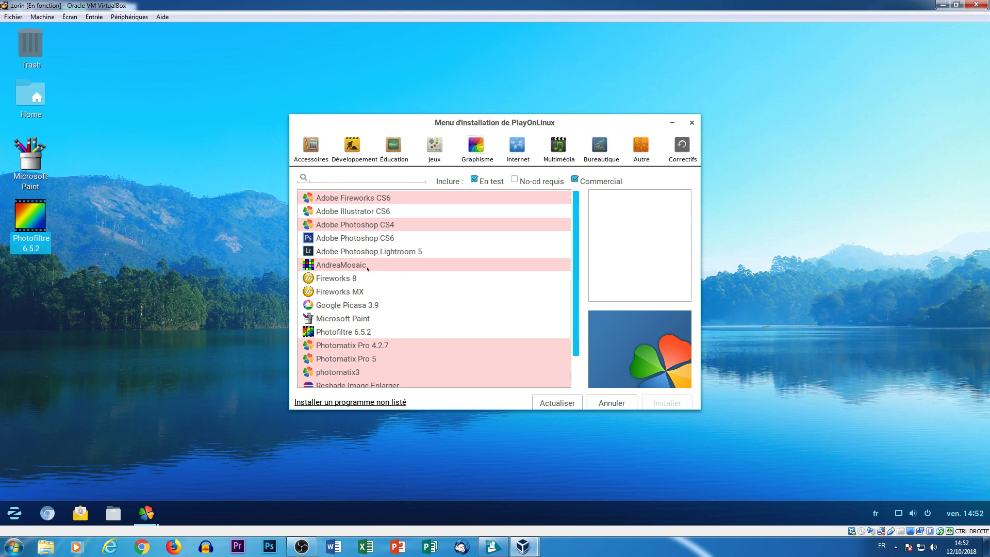
{"action": "left_click", "coordinate": [692, 122]}
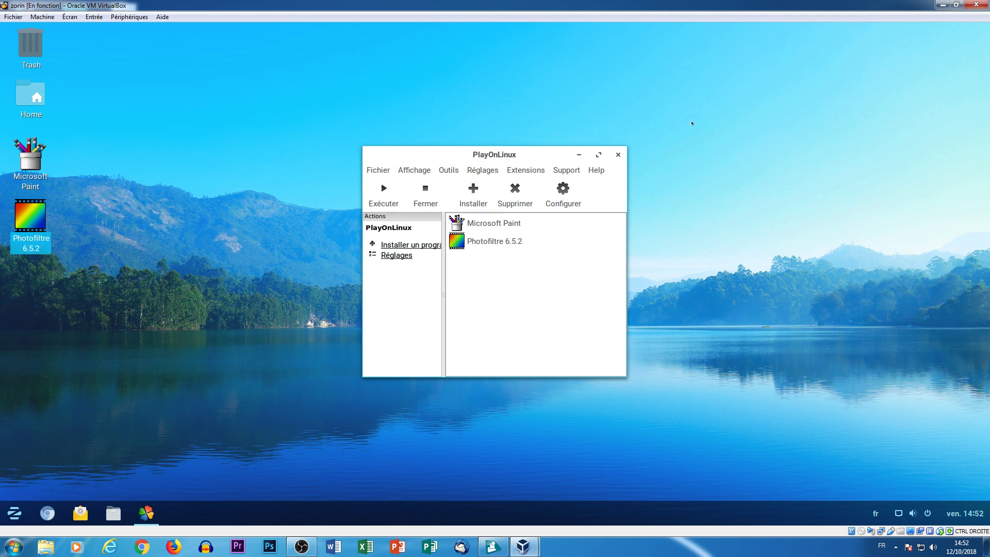
{"action": "left_click", "coordinate": [618, 155]}
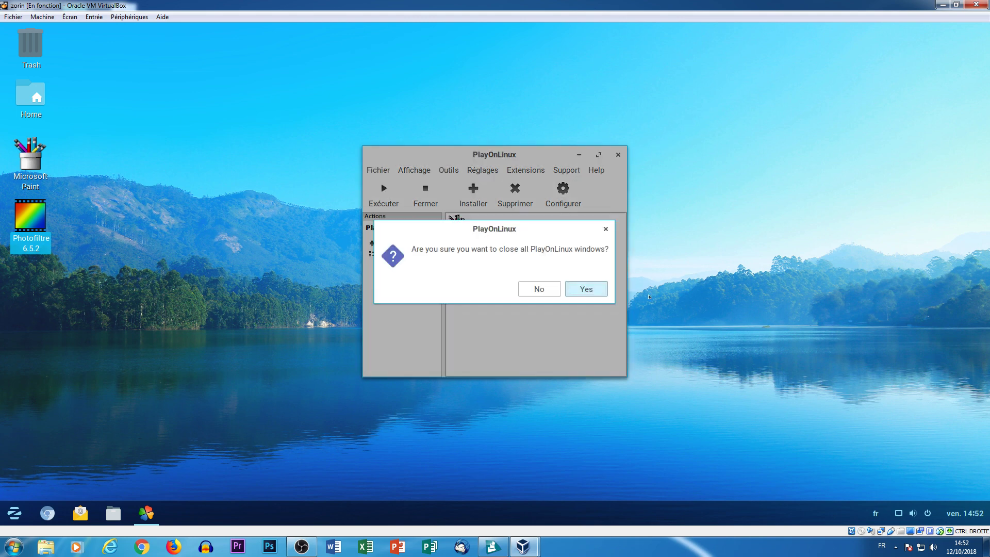
{"action": "left_click", "coordinate": [588, 284]}
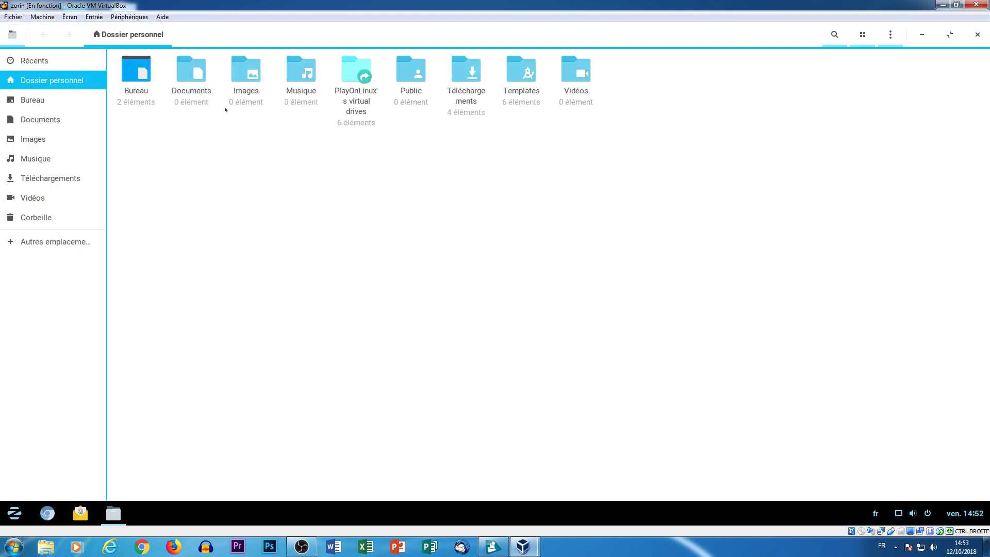
View the Musique folder in the home directory and return to the home folder.
{"action": "double_click", "coordinate": [297, 76]}
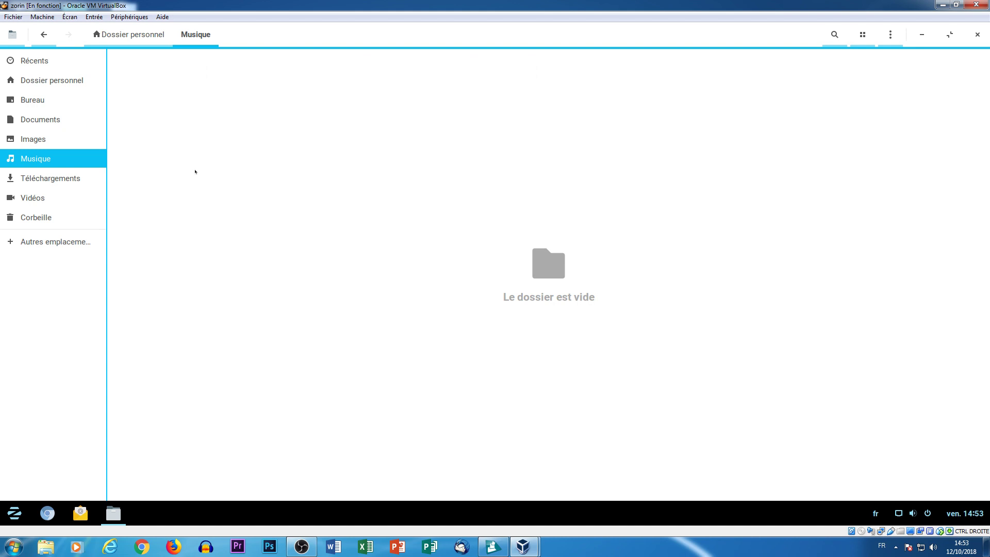
{"action": "key", "text": "alt+Left"}
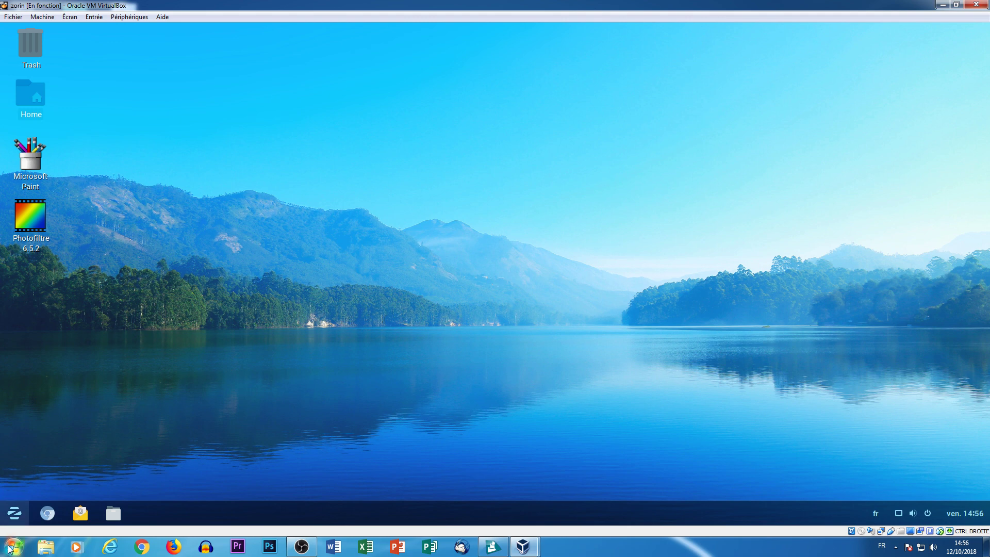
Open the Logiciels store and the Paramètres window, closing the store so that only the settings stay open.
{"action": "left_click", "coordinate": [14, 513]}
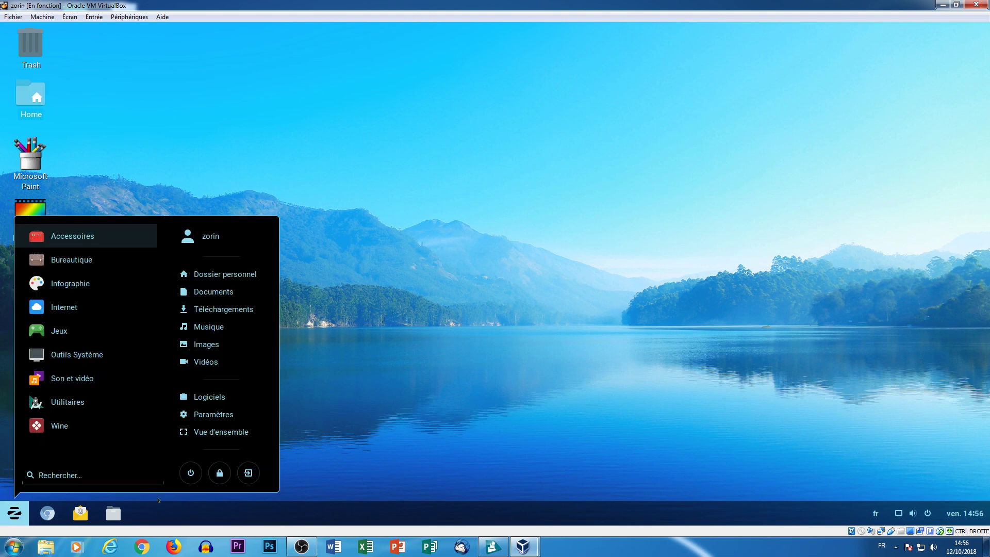
{"action": "left_click", "coordinate": [227, 396]}
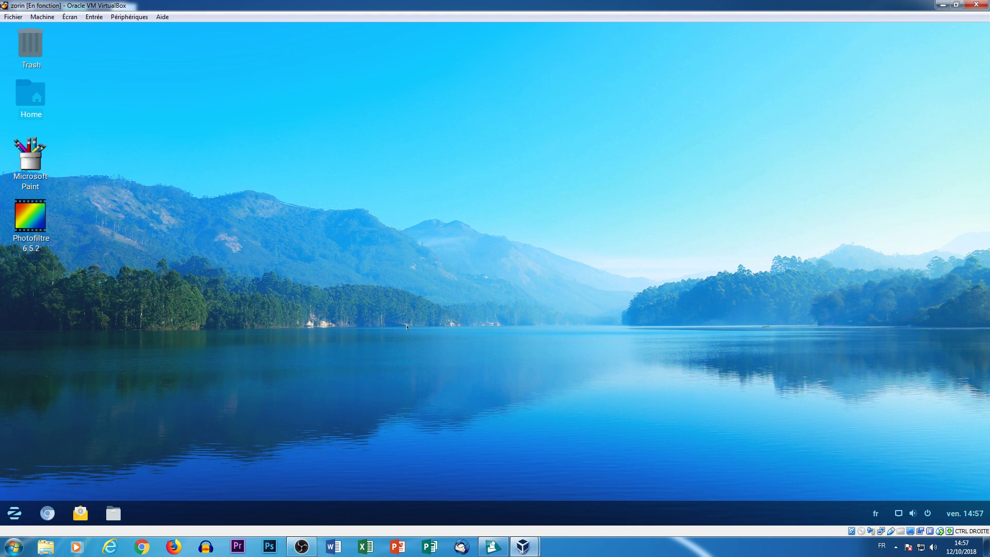
{"action": "left_click", "coordinate": [14, 513]}
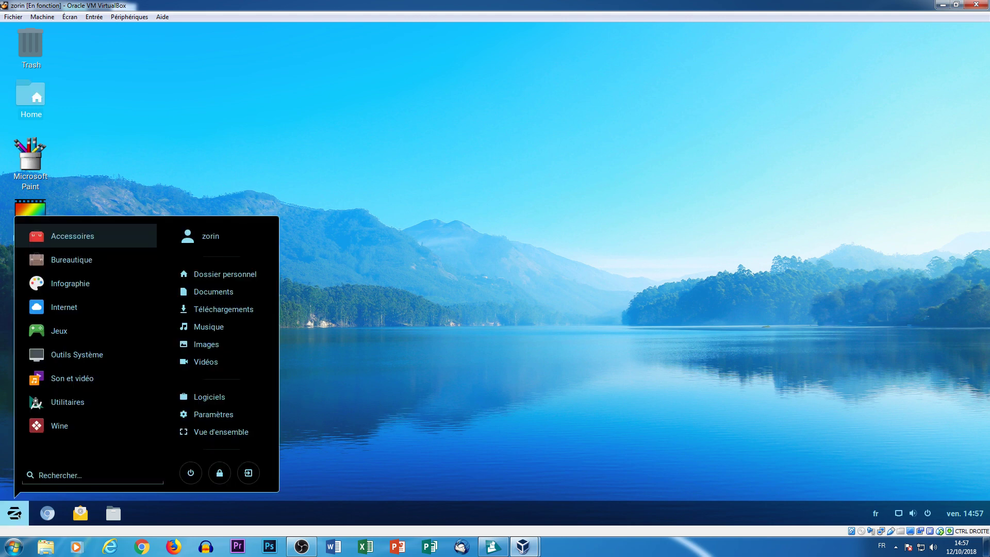
{"action": "left_click", "coordinate": [230, 411]}
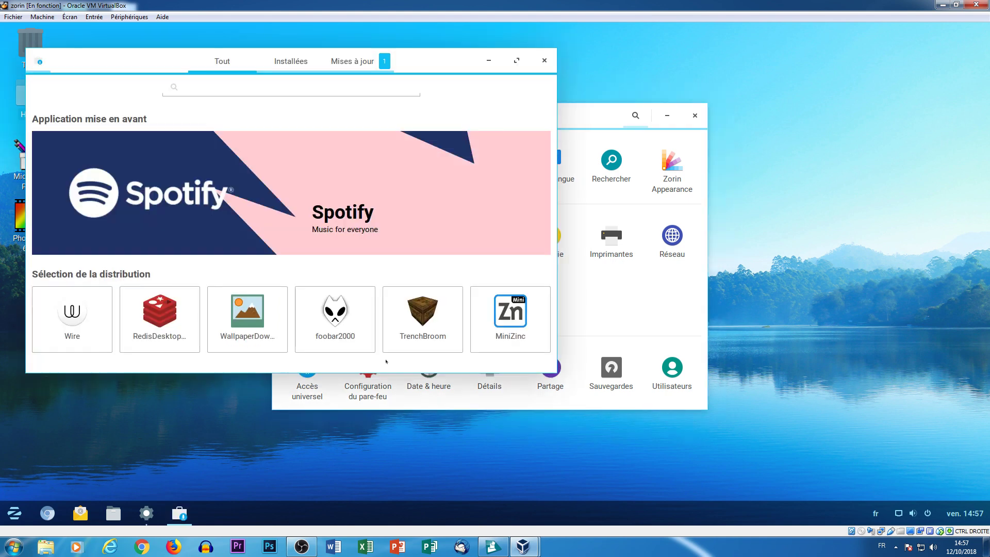
{"action": "left_click", "coordinate": [542, 60]}
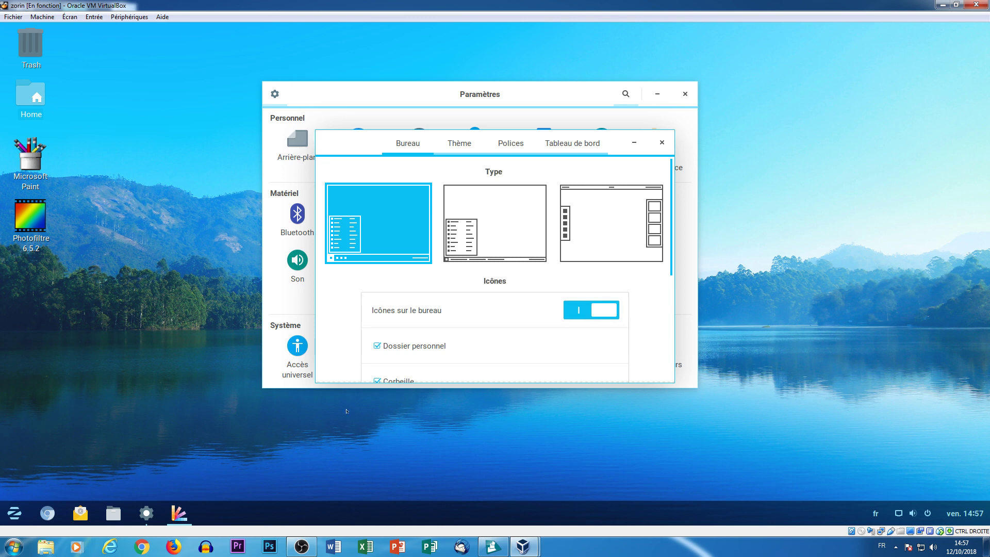
Examine the desktop icon and theme options in Zorin Appearance, toggling the Corbeille icon off and on, and close it.
{"action": "scroll", "coordinate": [472, 296], "scroll_direction": "down", "scroll_amount": 3}
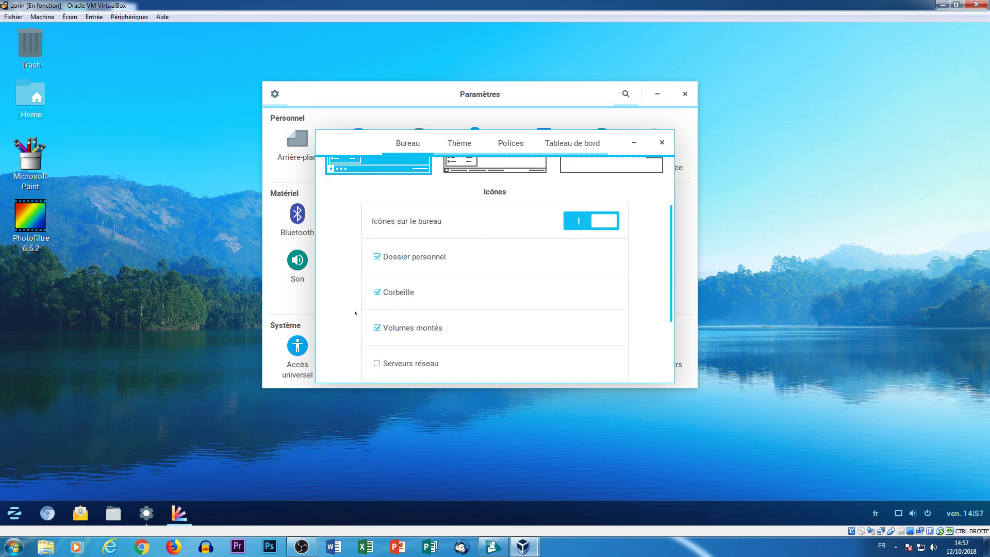
{"action": "left_click", "coordinate": [389, 293]}
{"action": "left_click", "coordinate": [390, 292]}
{"action": "left_click", "coordinate": [459, 143]}
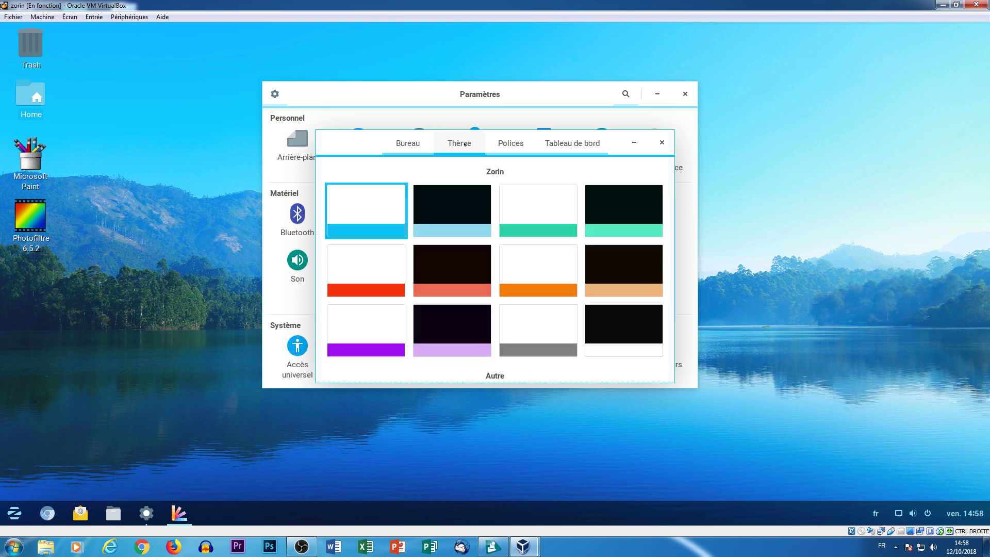
{"action": "left_click", "coordinate": [506, 144]}
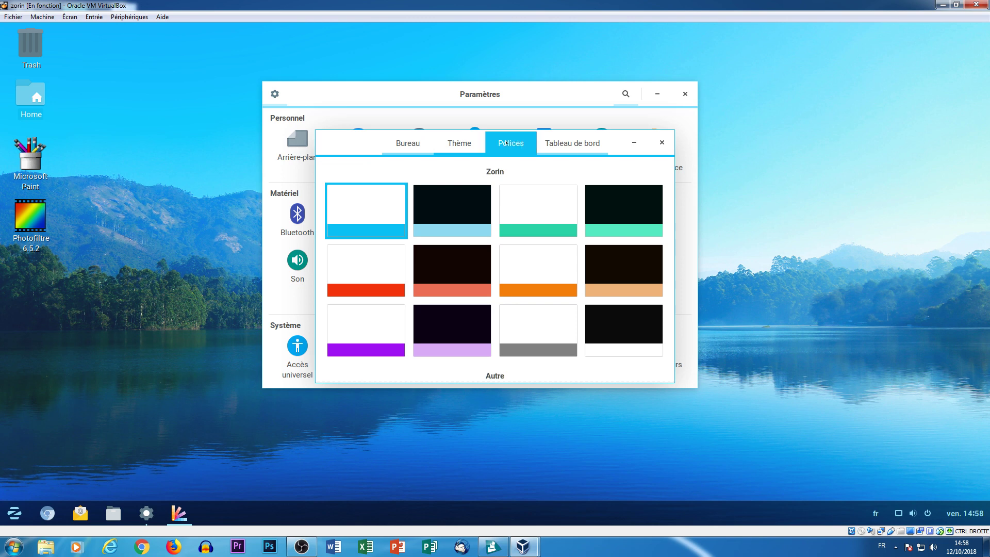
{"action": "left_click", "coordinate": [662, 142]}
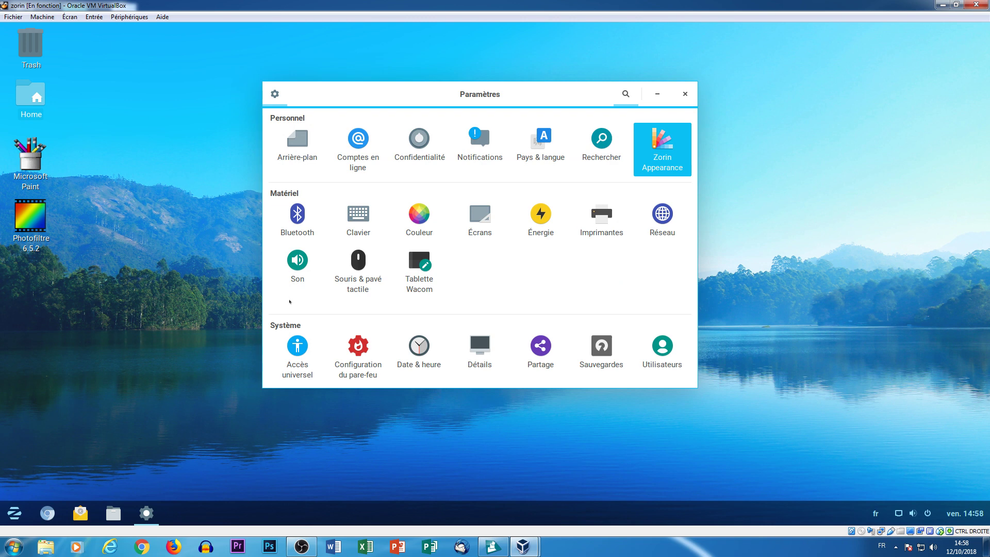
Examine the available resolutions for the VBX display in the Écrans settings, cancel without changes, and return to all settings.
{"action": "left_click", "coordinate": [480, 227]}
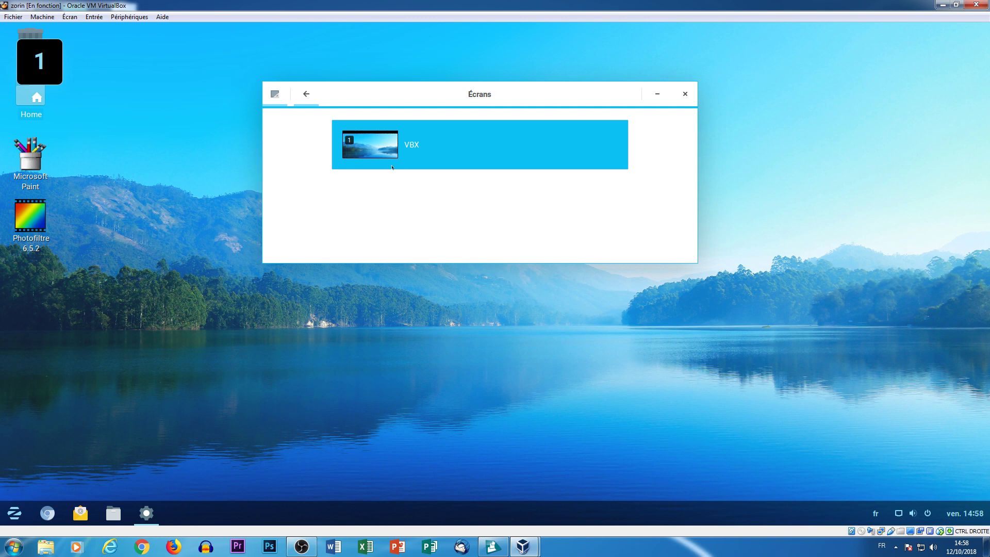
{"action": "left_click", "coordinate": [390, 145]}
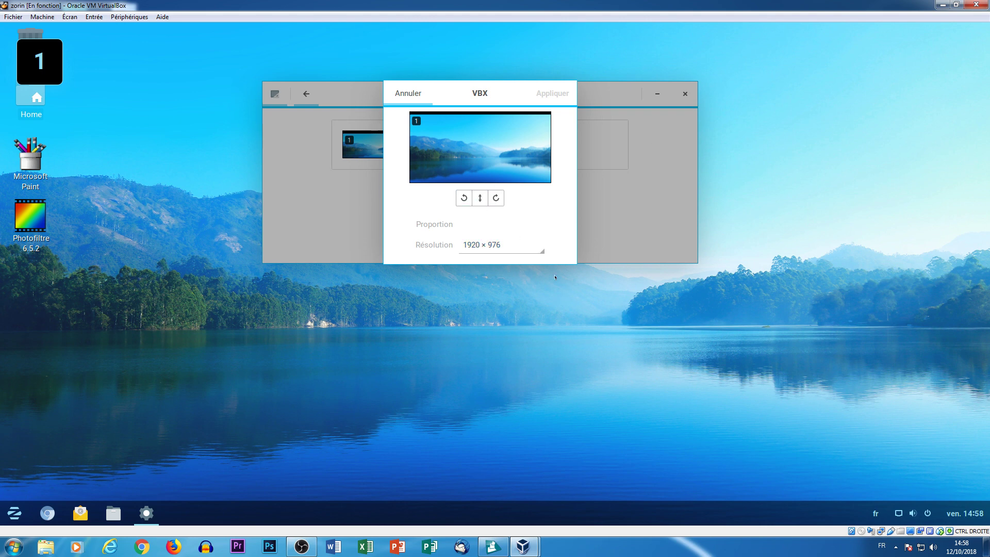
{"action": "left_click", "coordinate": [530, 250]}
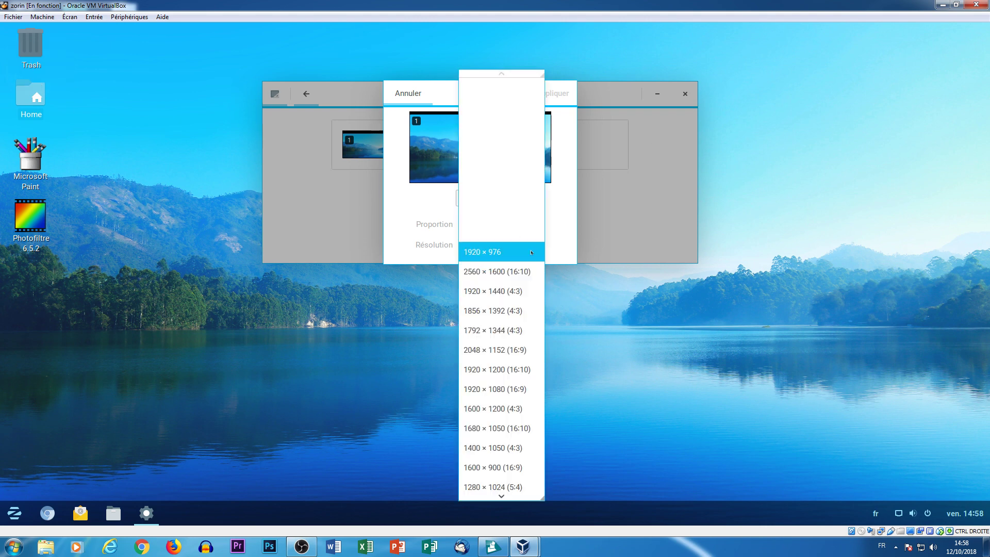
{"action": "left_click", "coordinate": [557, 246]}
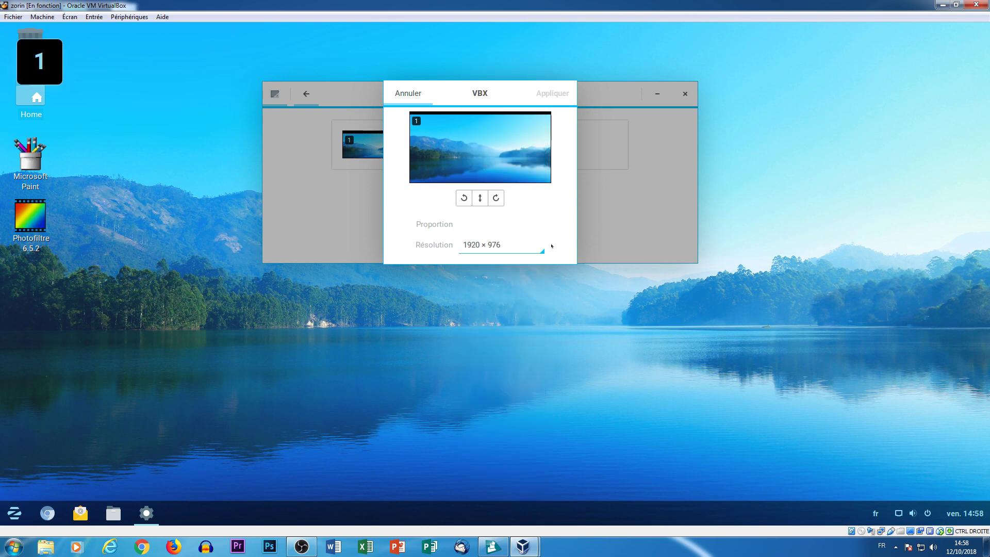
{"action": "left_click", "coordinate": [408, 93]}
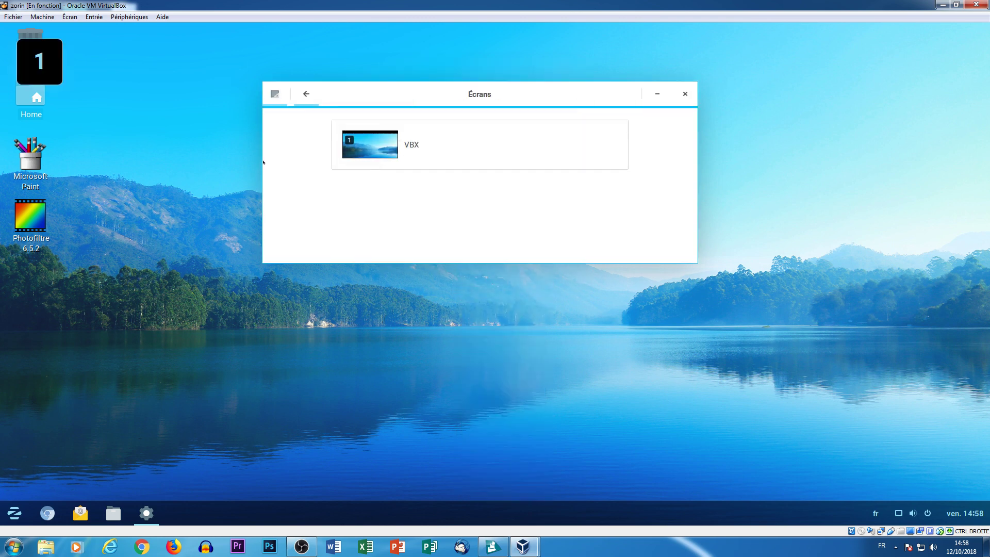
{"action": "left_click", "coordinate": [306, 94]}
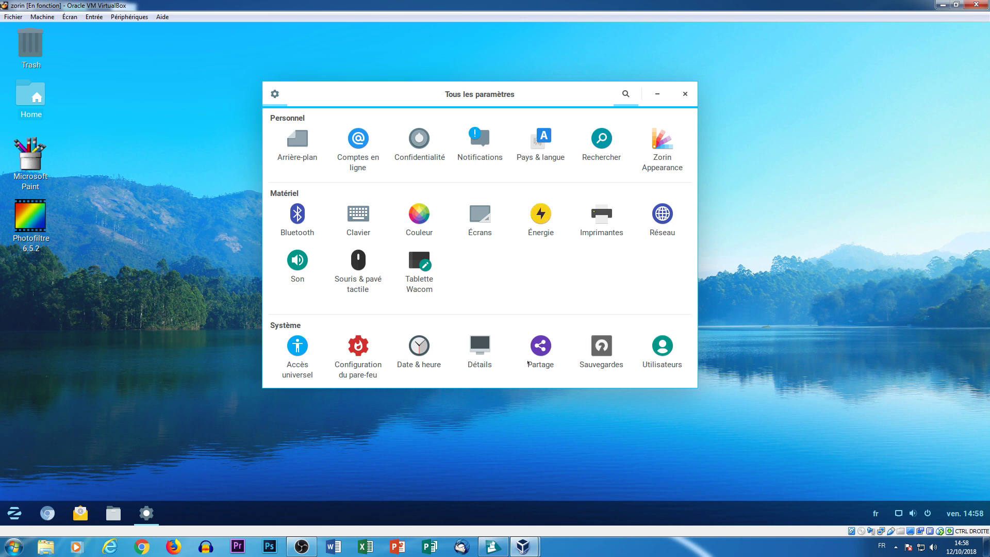
View the system overview in the Détails settings, return to all settings, and close the settings window.
{"action": "left_click", "coordinate": [482, 354]}
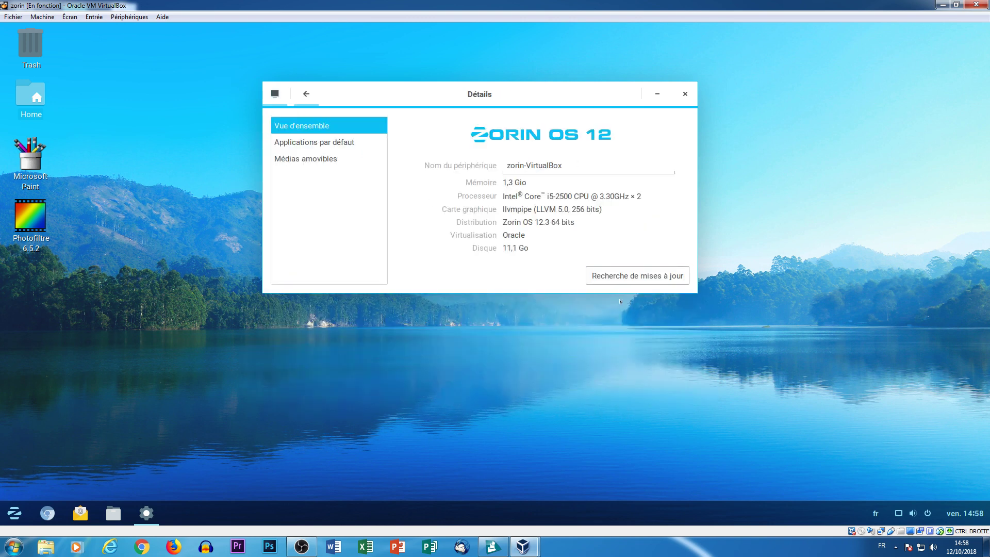
{"action": "left_click", "coordinate": [307, 94]}
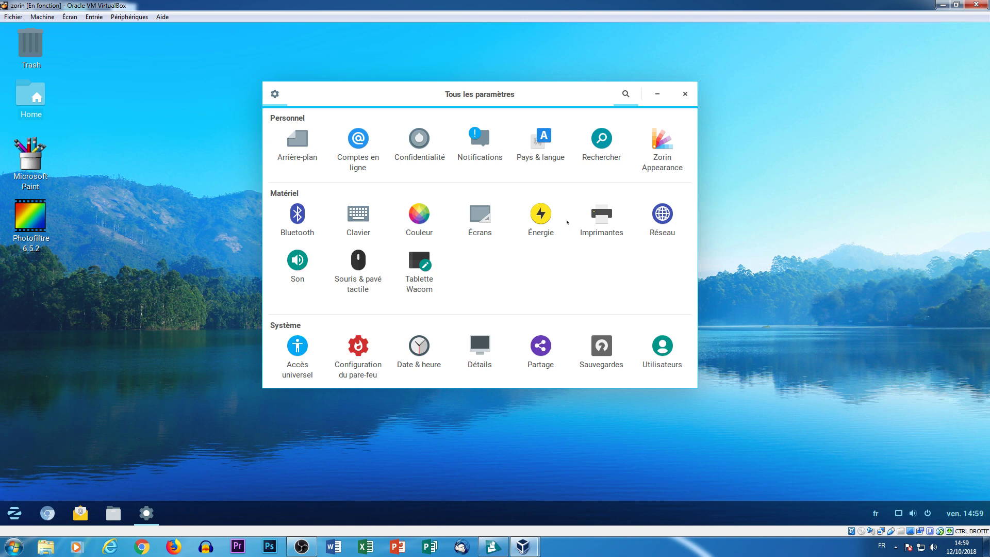
{"action": "left_click", "coordinate": [686, 95]}
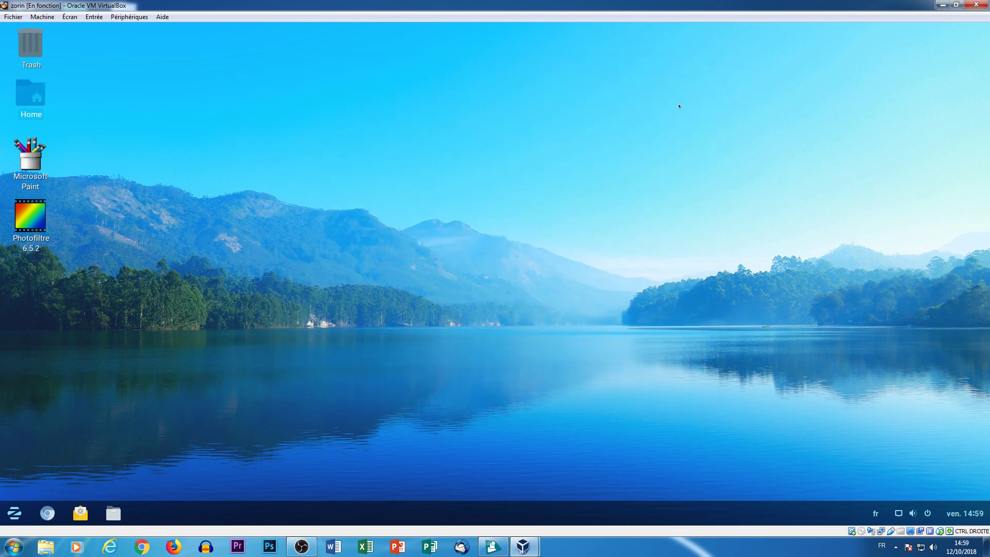